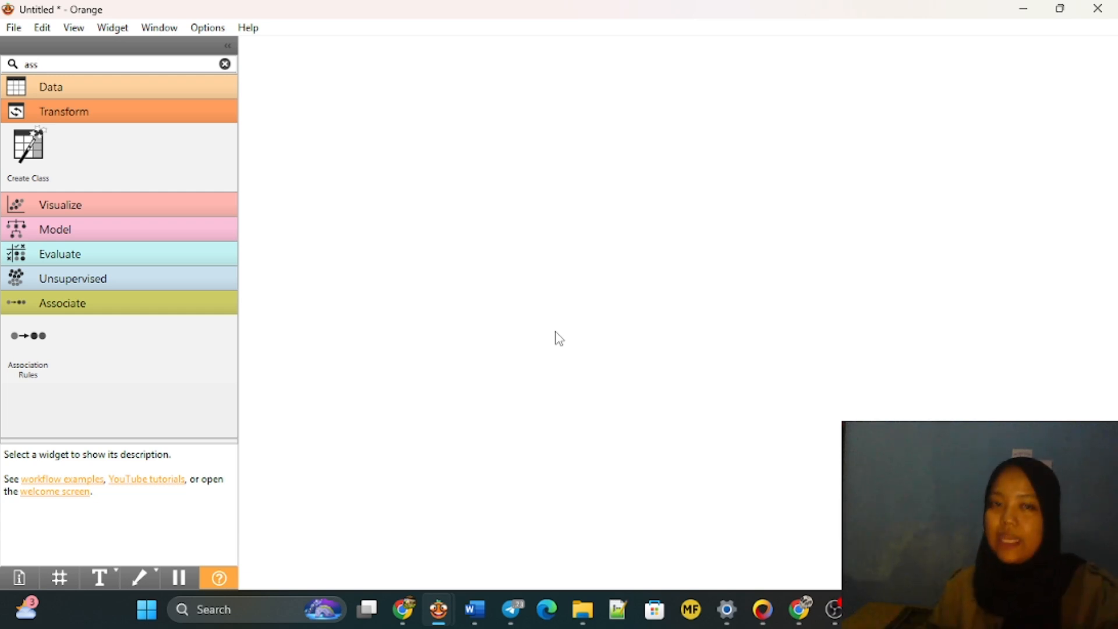
# Clear the widget filter and add a File widget to the canvas
pyautogui.click(224, 66)
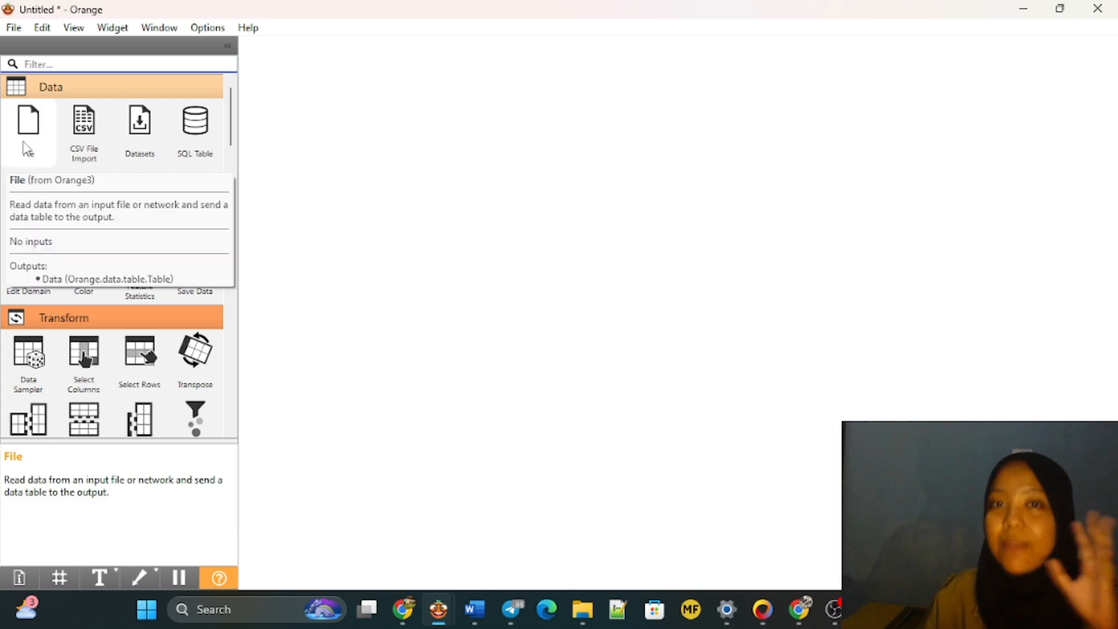
pyautogui.click(28, 146)
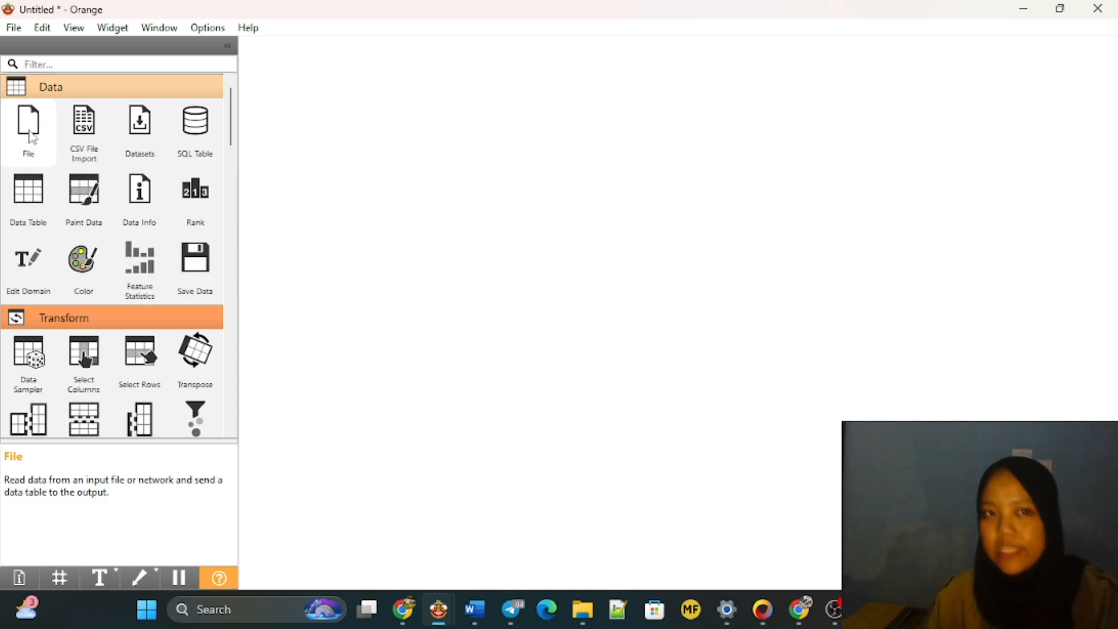
pyautogui.click(567, 272)
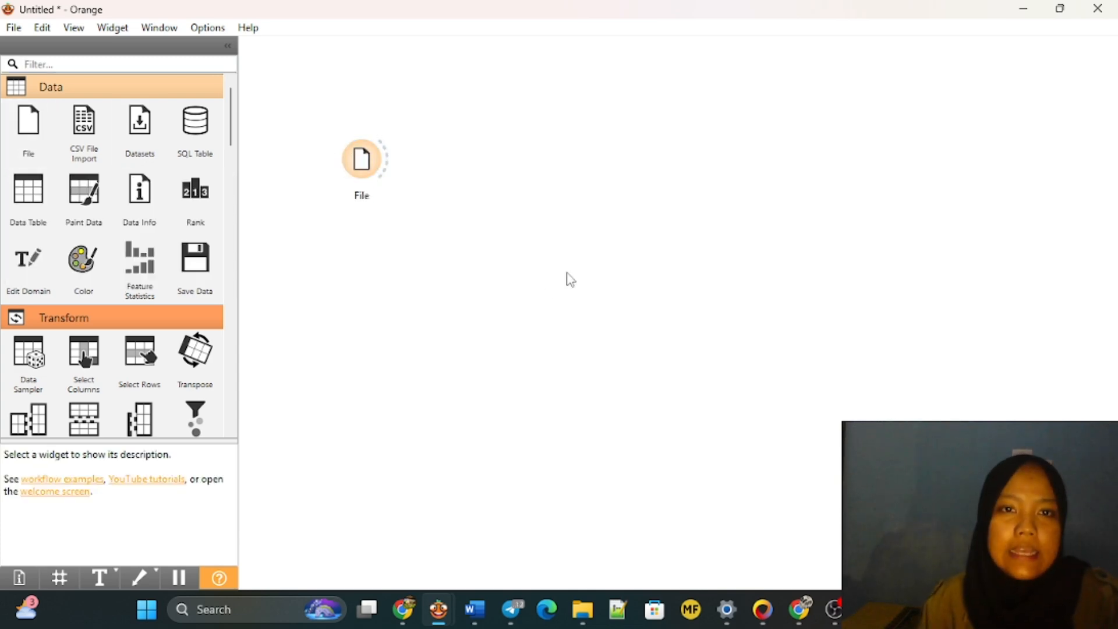
# Load Asosiasi Data Makanan1 (1).xls from the Downloads folder into the File widget and close its settings
pyautogui.click(365, 164)
pyautogui.doubleClick(367, 167)
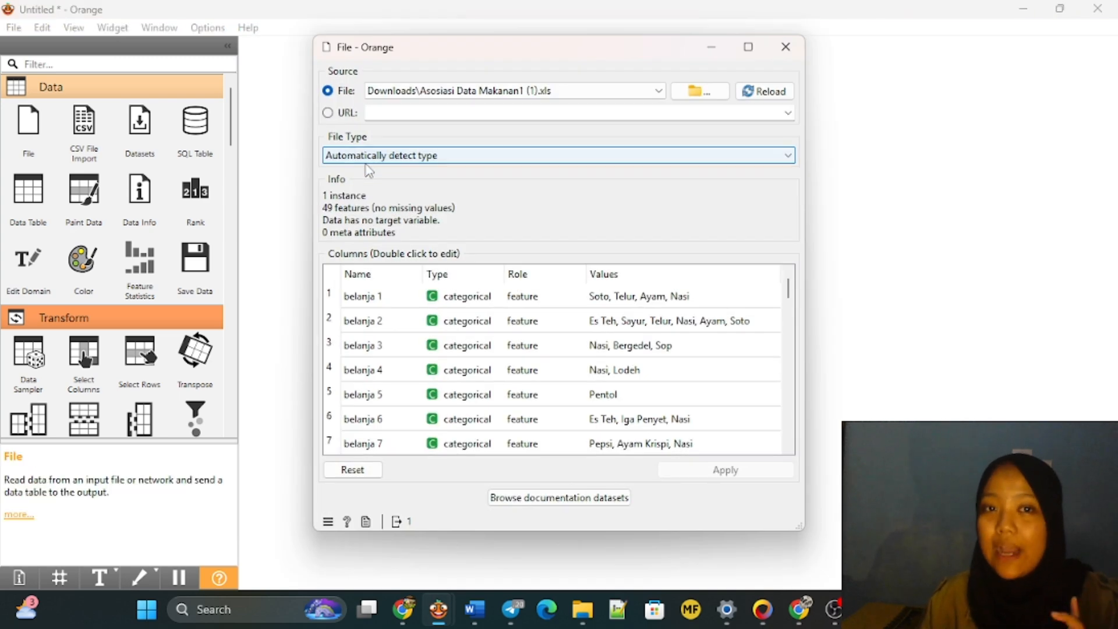
pyautogui.click(693, 93)
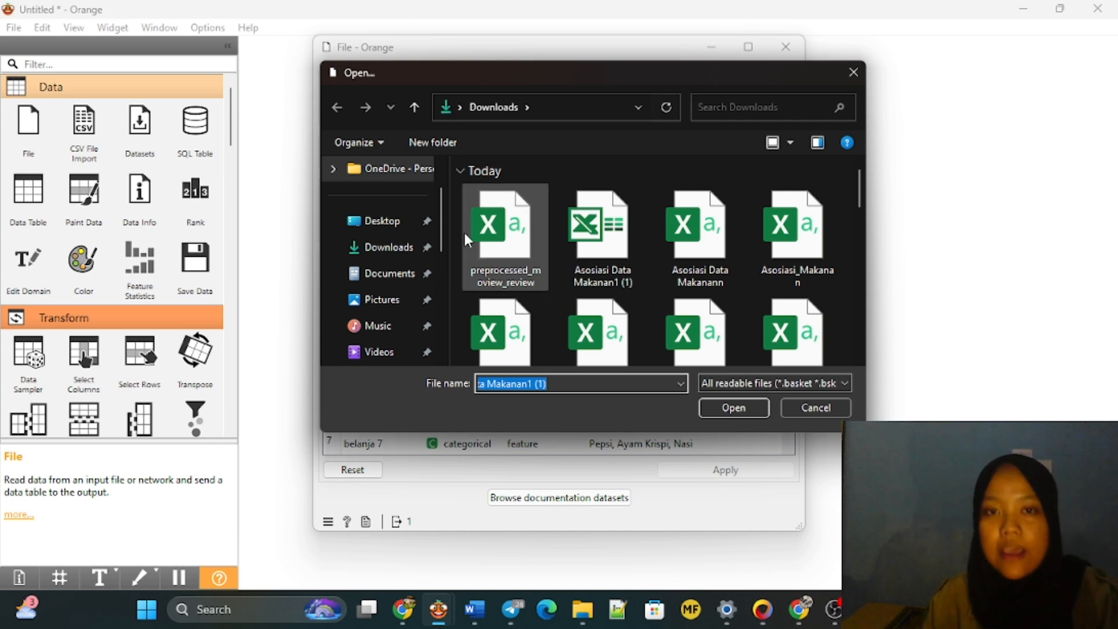
pyautogui.click(623, 232)
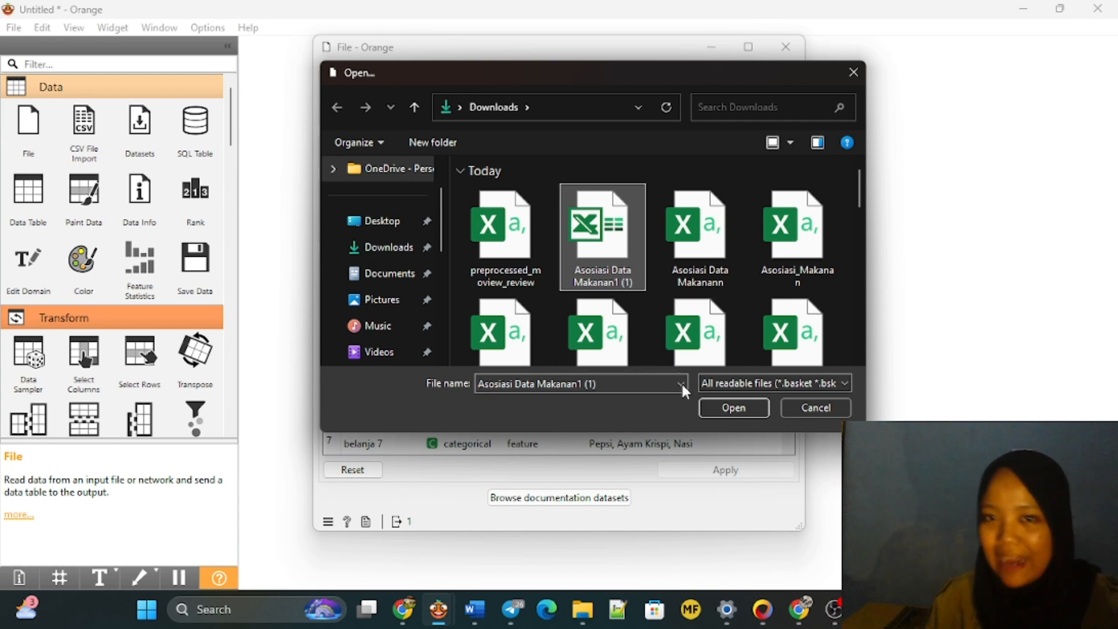
pyautogui.click(711, 406)
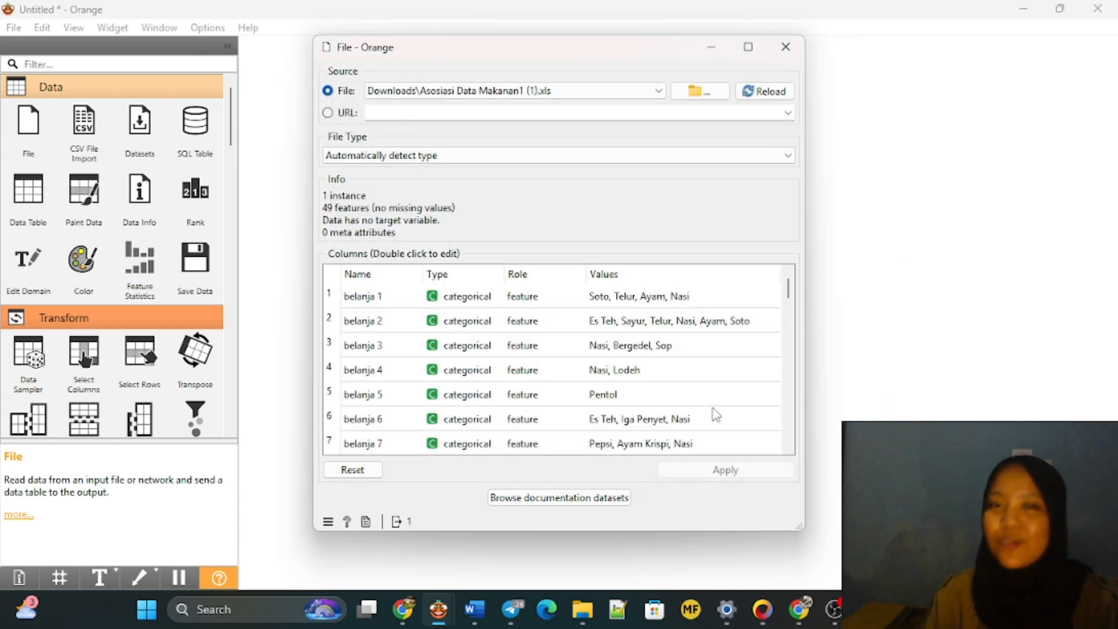
pyautogui.click(844, 404)
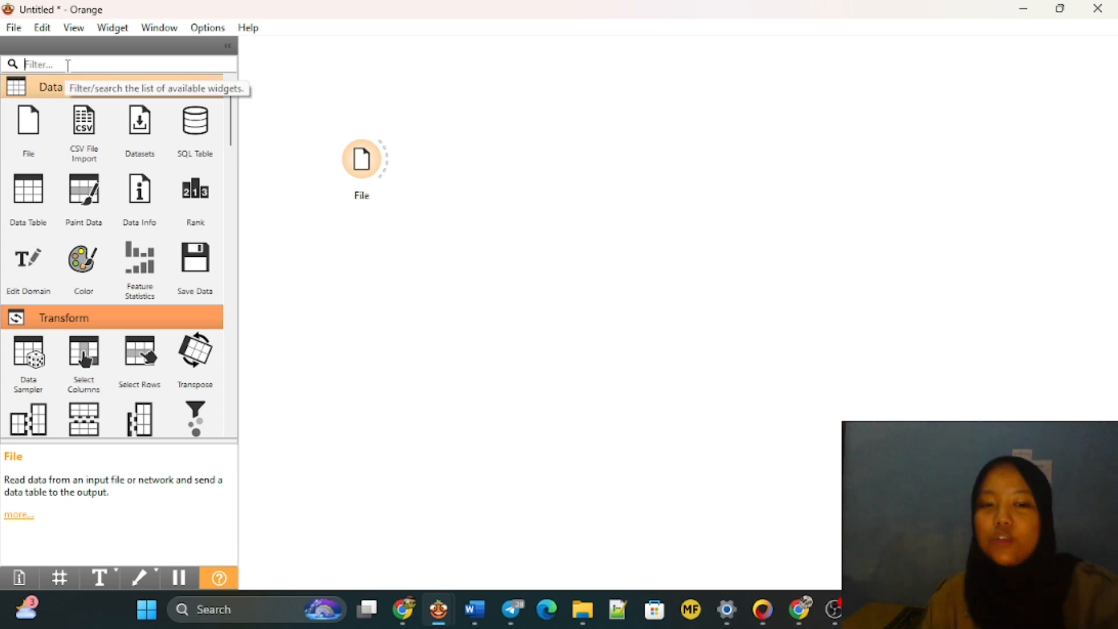
# Find the Association Rules widget, add it to the canvas and link the File widget's data to it
pyautogui.write('ass')
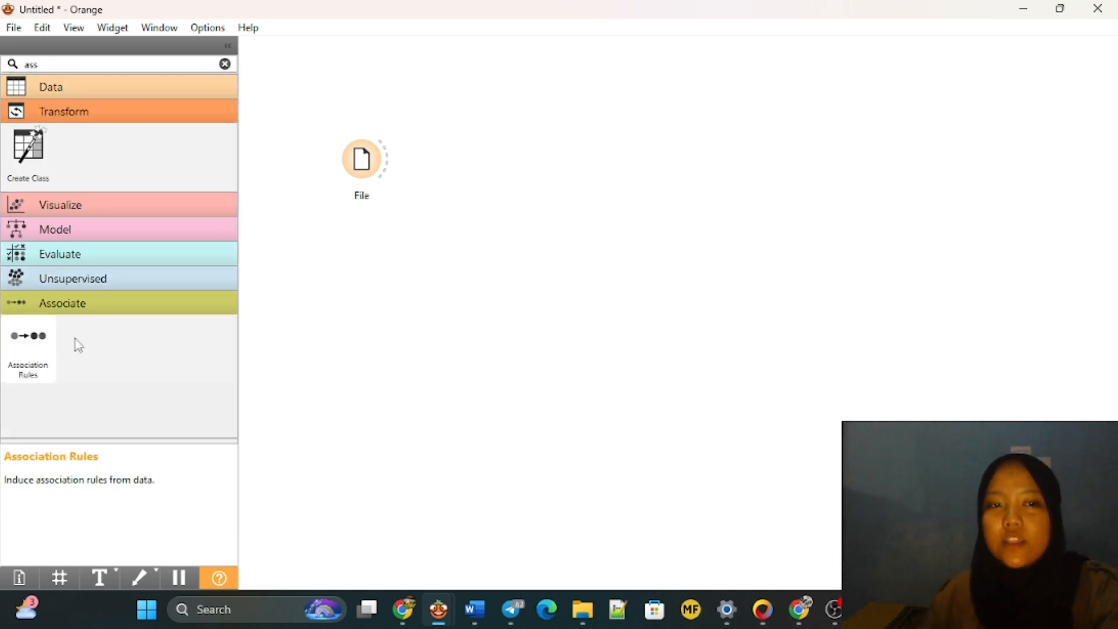
pyautogui.click(27, 344)
pyautogui.click(505, 278)
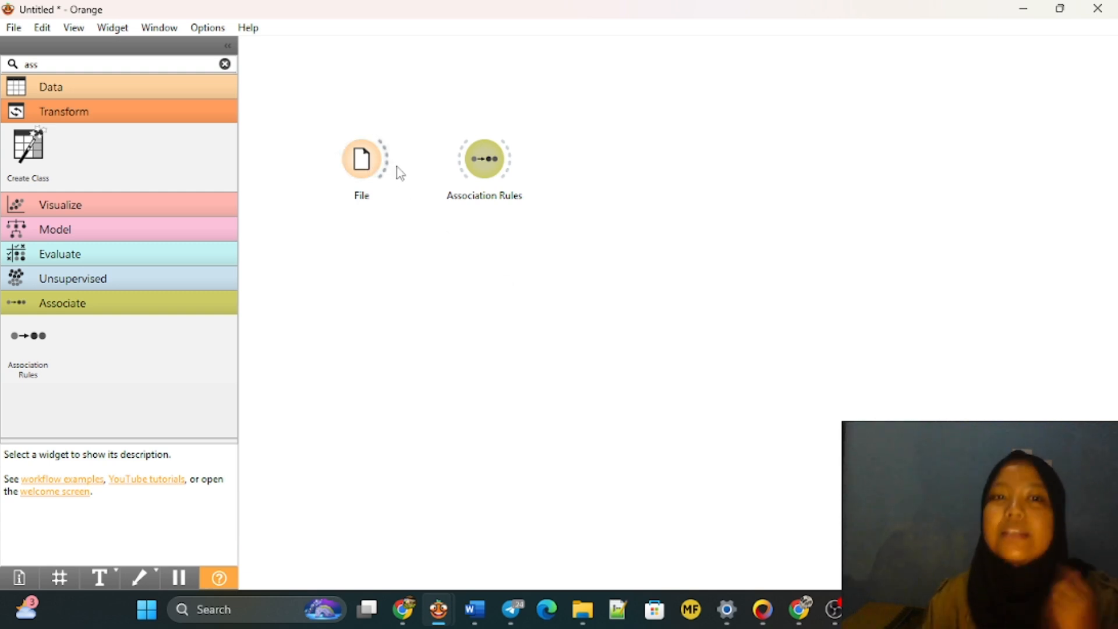
pyautogui.moveTo(393, 170); pyautogui.dragTo(465, 164)
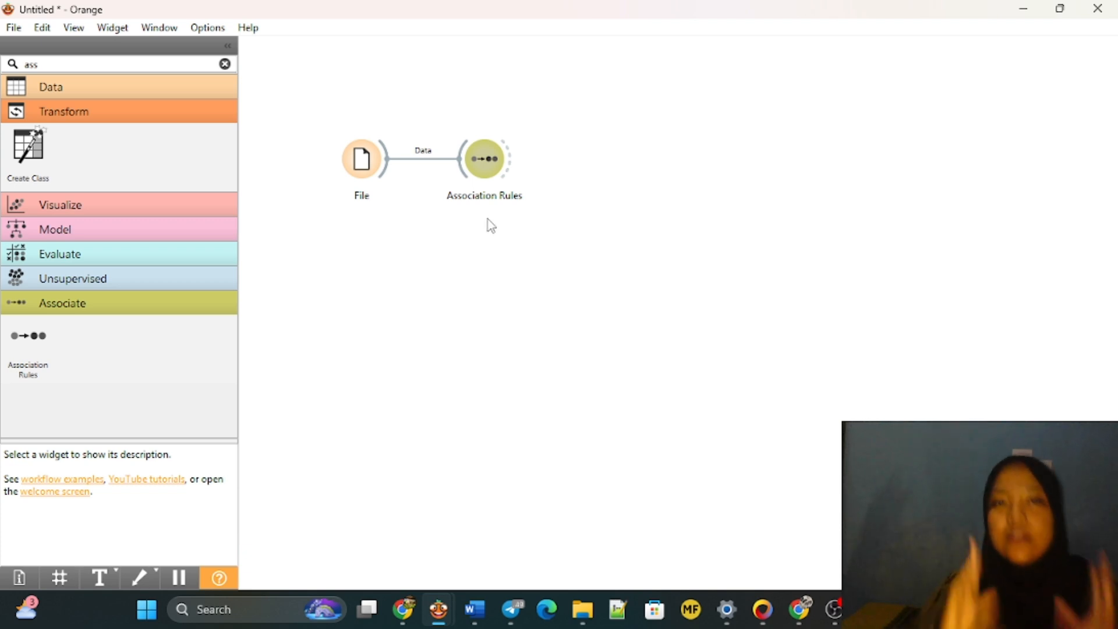
# Run the rule search in Association Rules with the current settings, look through the rules table and close it
pyautogui.doubleClick(474, 155)
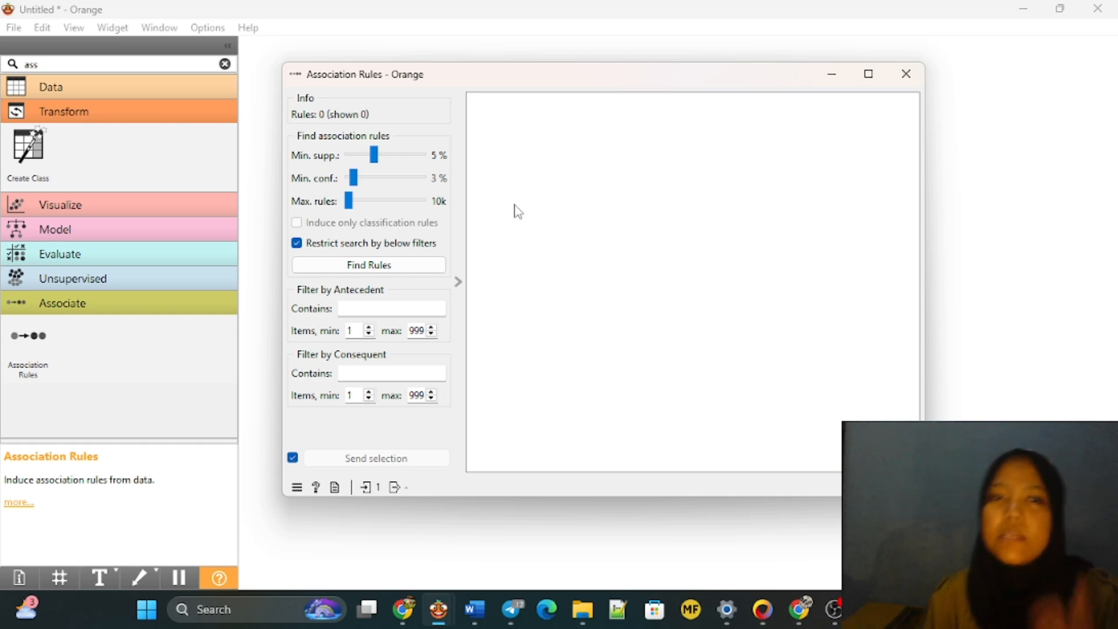
pyautogui.click(425, 268)
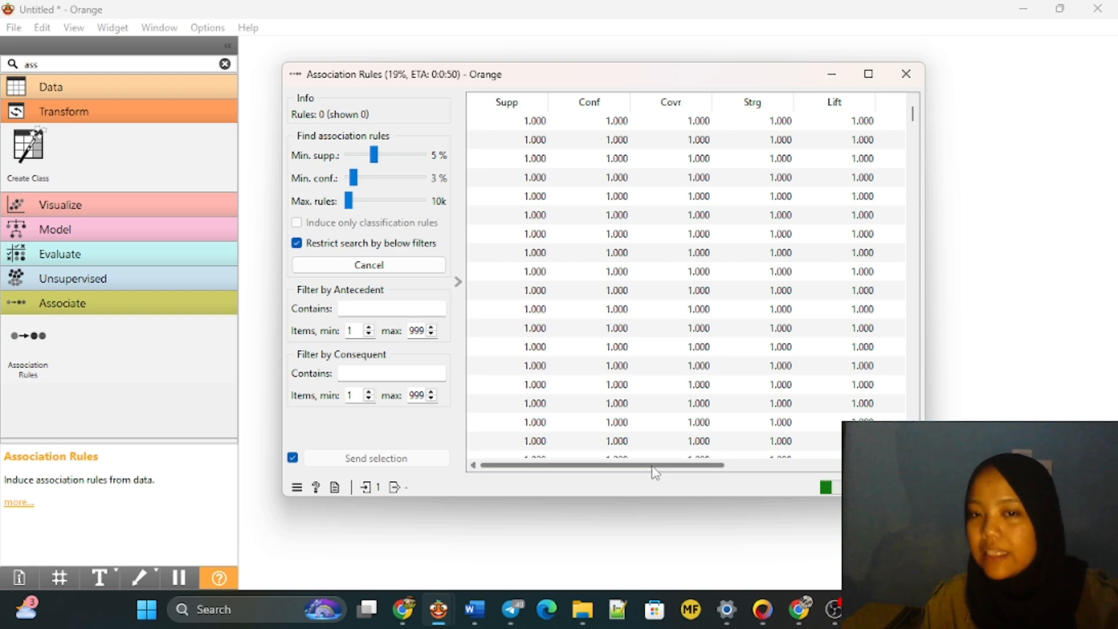
pyautogui.moveTo(653, 467); pyautogui.dragTo(824, 465)
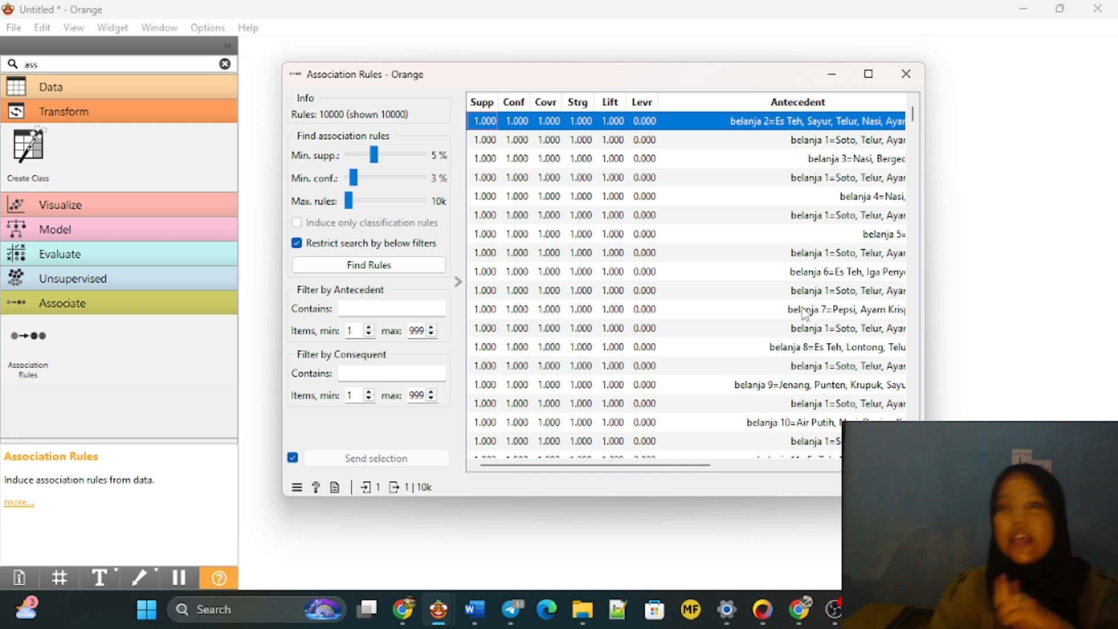
pyautogui.click(905, 73)
# Start a new workflow and add a File widget to it
pyautogui.click(13, 28)
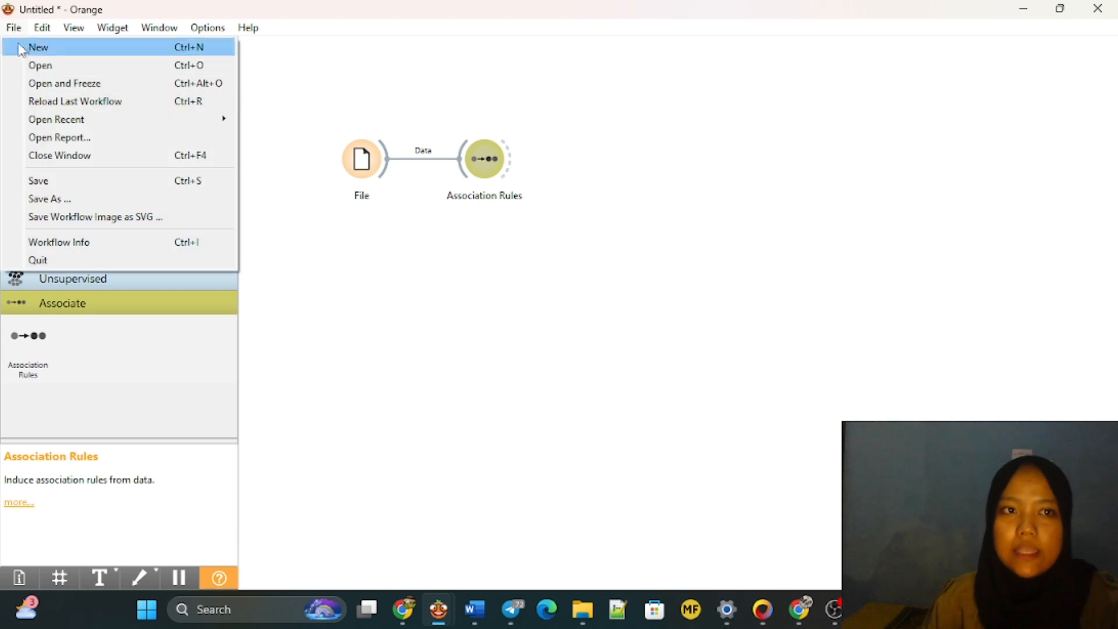
pyautogui.click(84, 47)
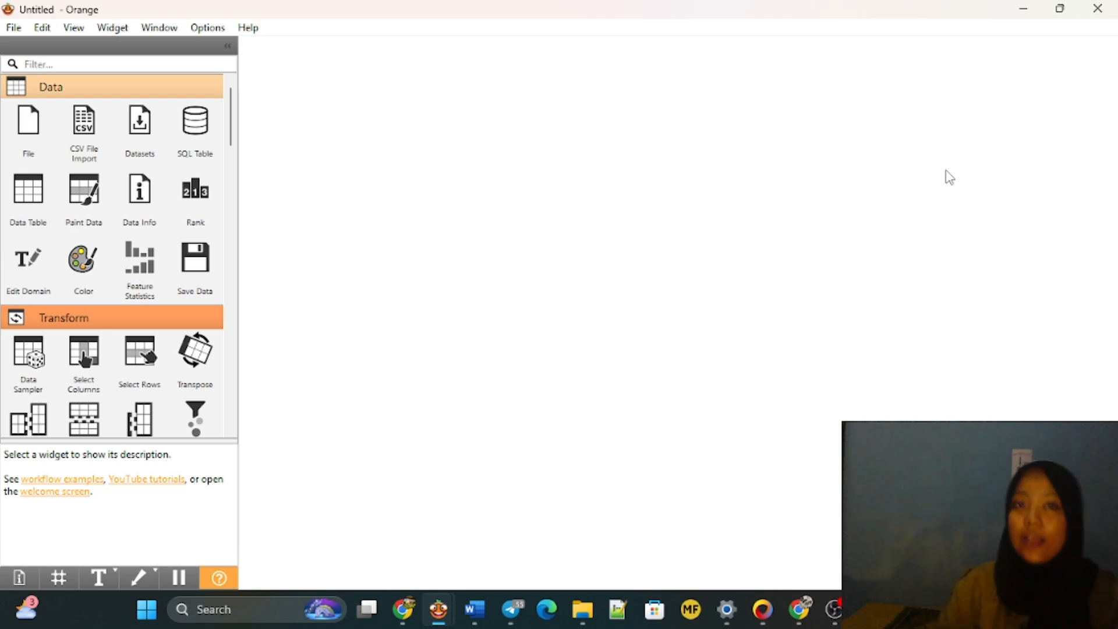
pyautogui.click(29, 134)
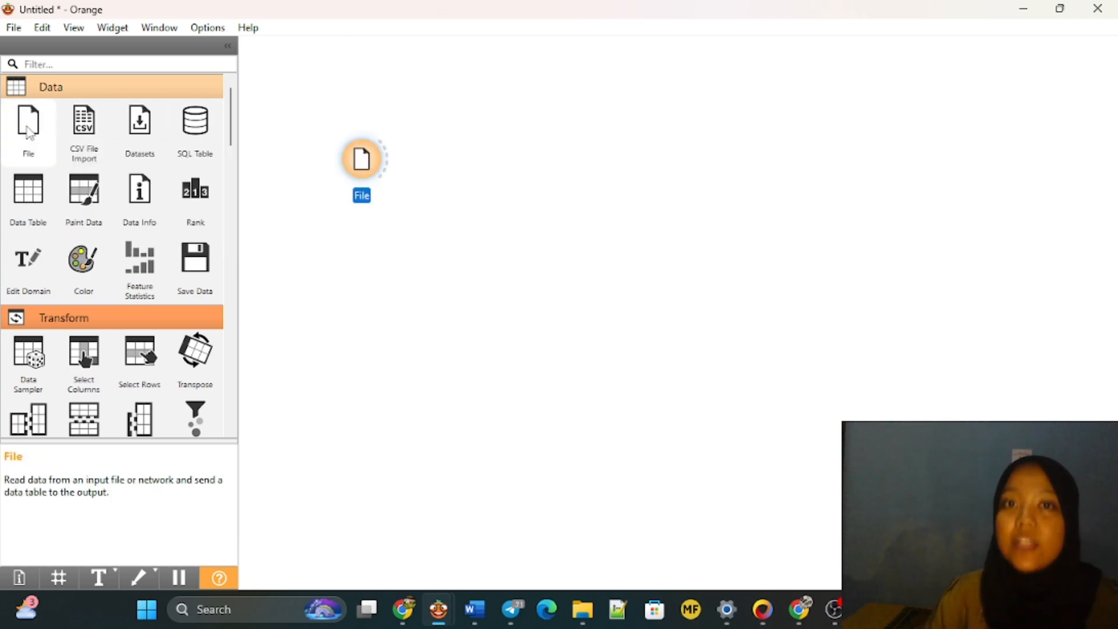
# Load preprocessed_moview_review.csv from the Downloads folder into the new File widget
pyautogui.doubleClick(360, 162)
pyautogui.click(359, 167)
pyautogui.click(717, 95)
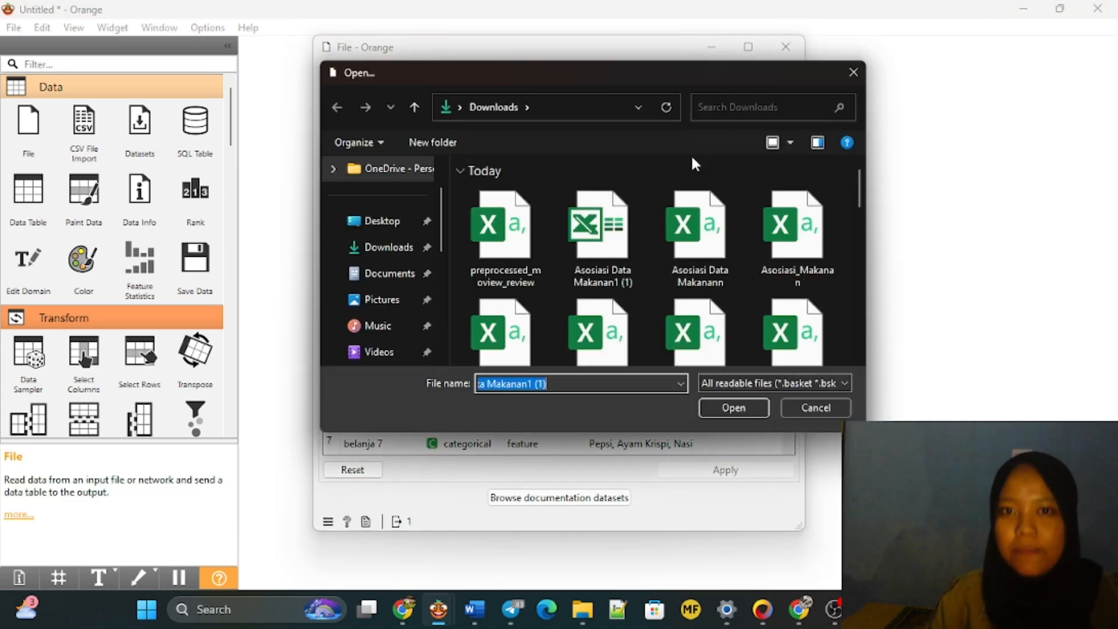
pyautogui.click(521, 259)
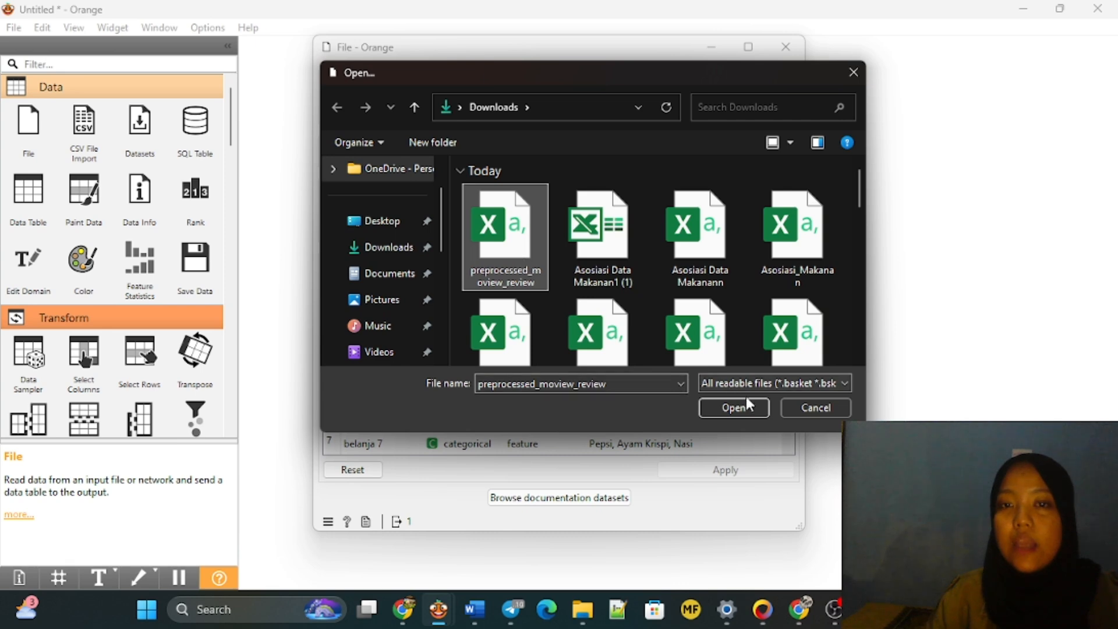
pyautogui.click(733, 407)
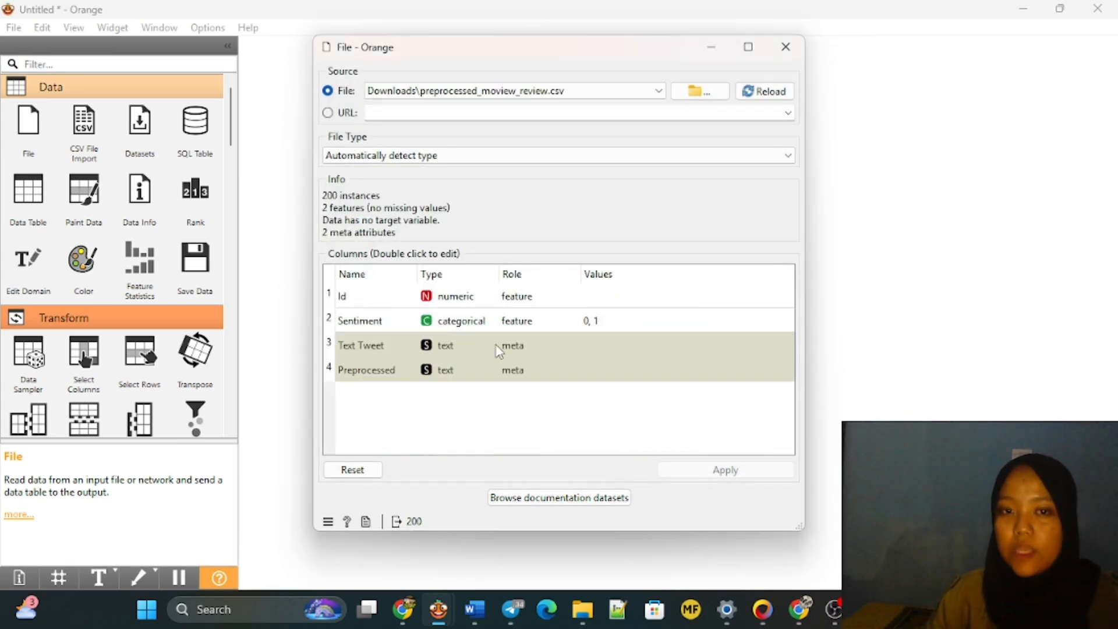
# Set the type of the Text Tweet and Preprocessed columns to categorical and apply the changes
pyautogui.doubleClick(375, 349)
pyautogui.doubleClick(451, 348)
pyautogui.click(459, 379)
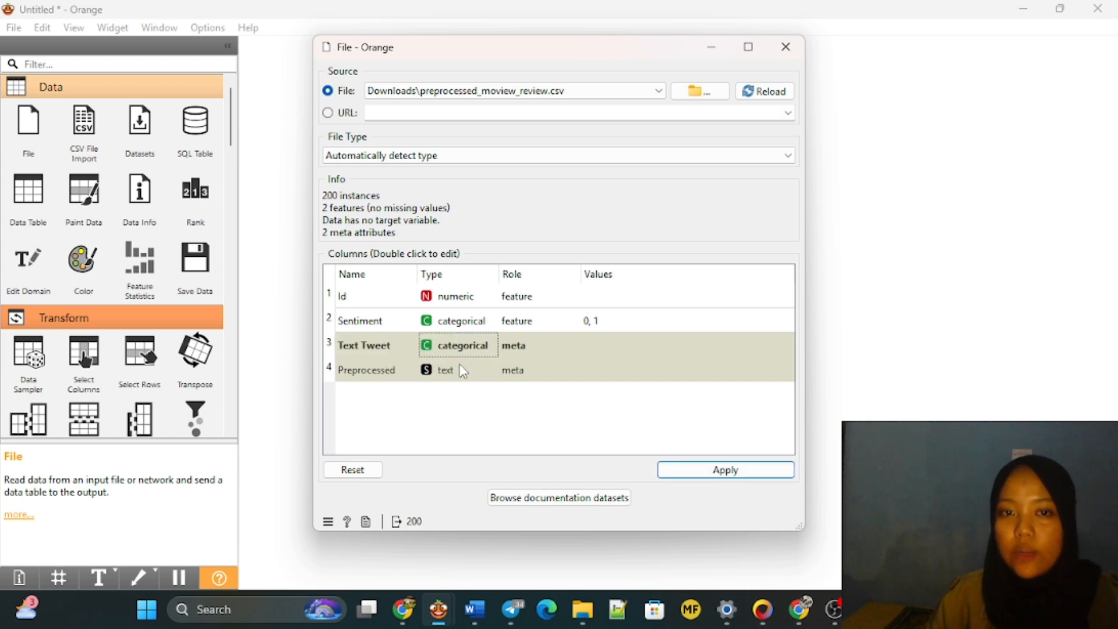
pyautogui.doubleClick(462, 373)
pyautogui.click(462, 373)
pyautogui.click(460, 385)
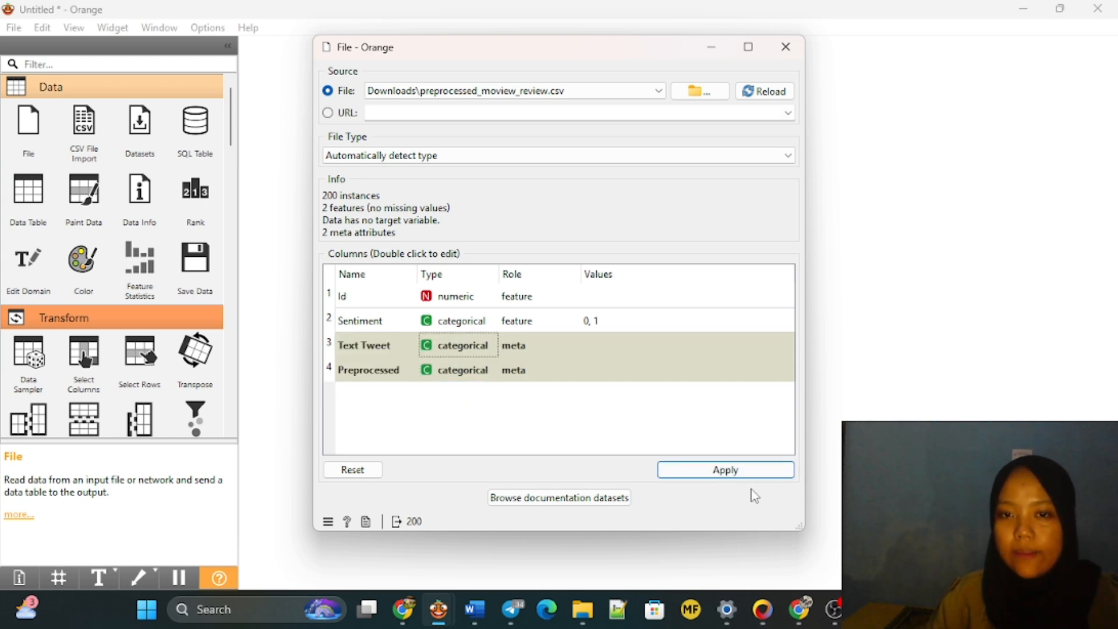
pyautogui.click(751, 473)
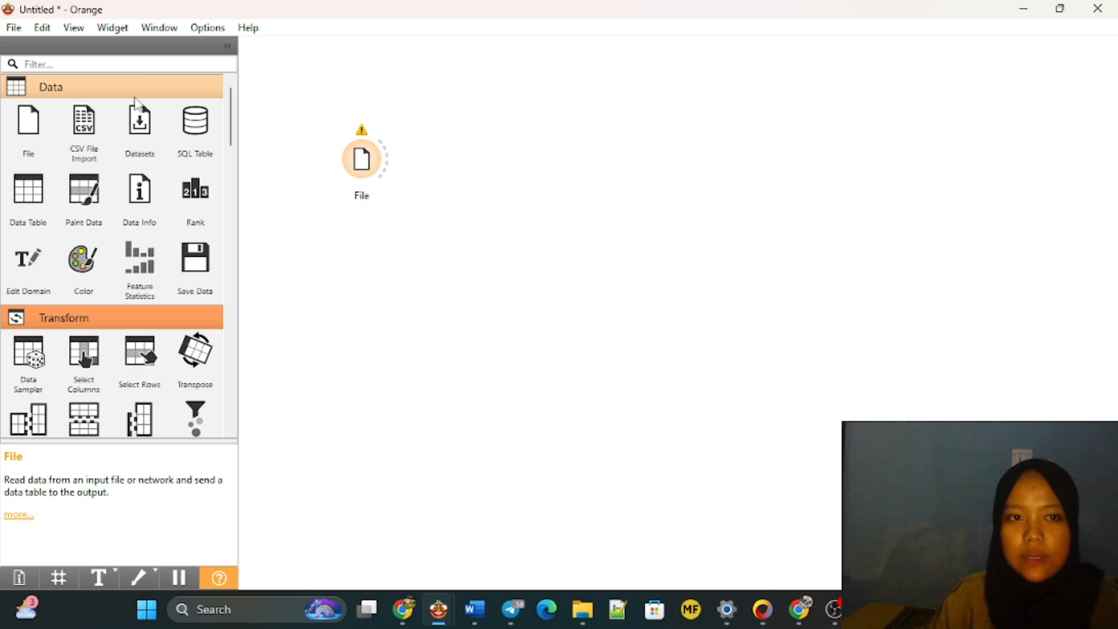
# Add a Select Columns widget and link the File widget's data to it
pyautogui.doubleClick(84, 358)
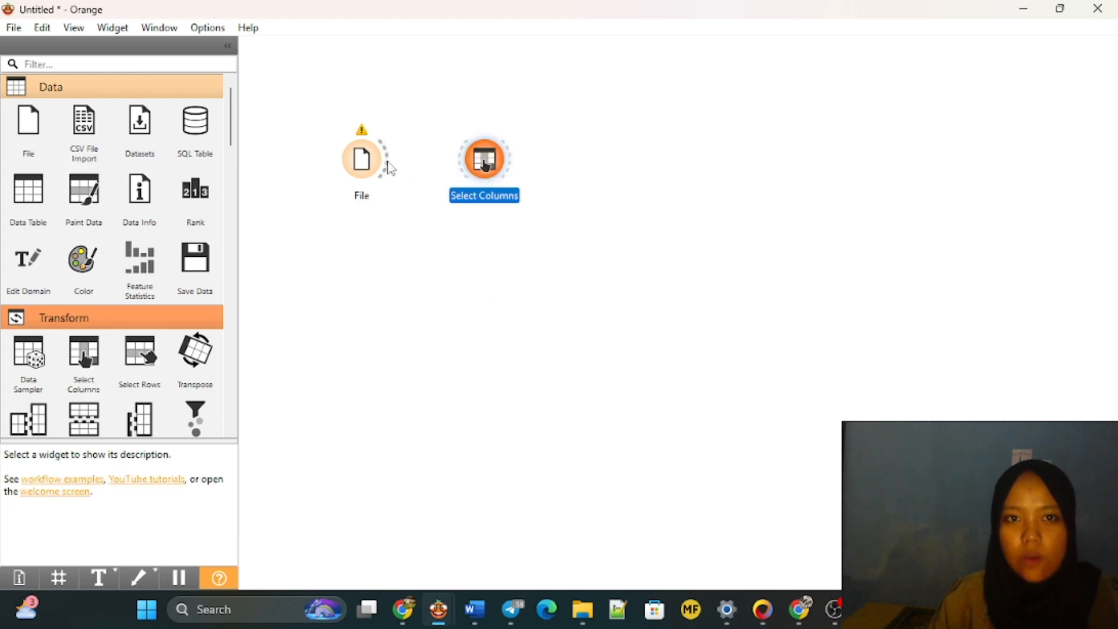
pyautogui.moveTo(389, 168); pyautogui.dragTo(483, 161)
# In Select Columns, make Sentiment the target and move a text column from the metas to the features
pyautogui.doubleClick(483, 160)
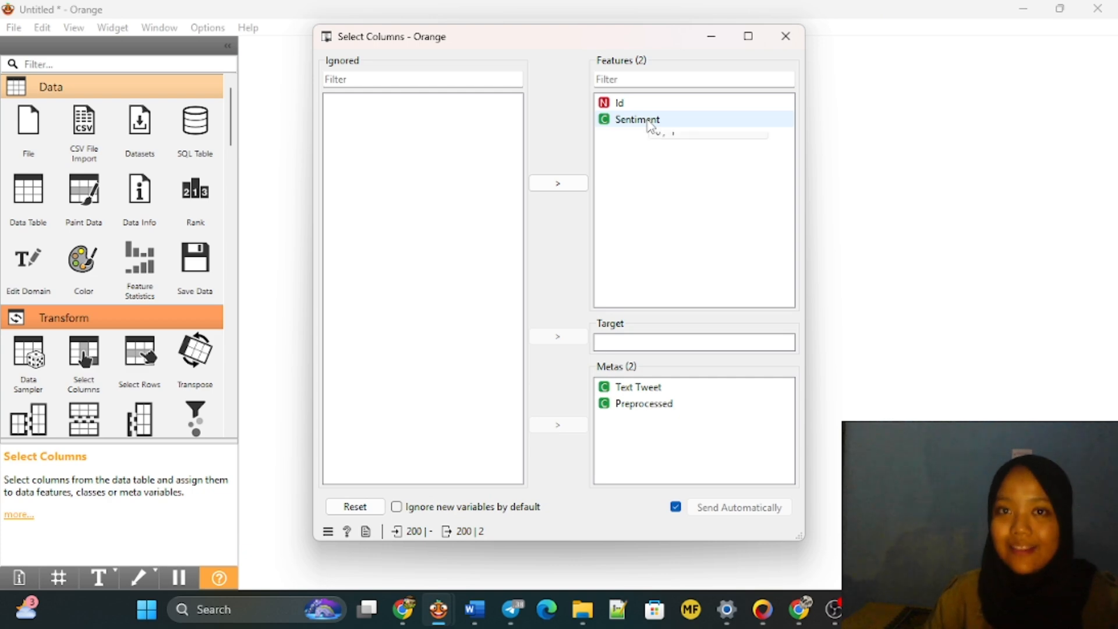
pyautogui.moveTo(651, 124); pyautogui.dragTo(654, 348)
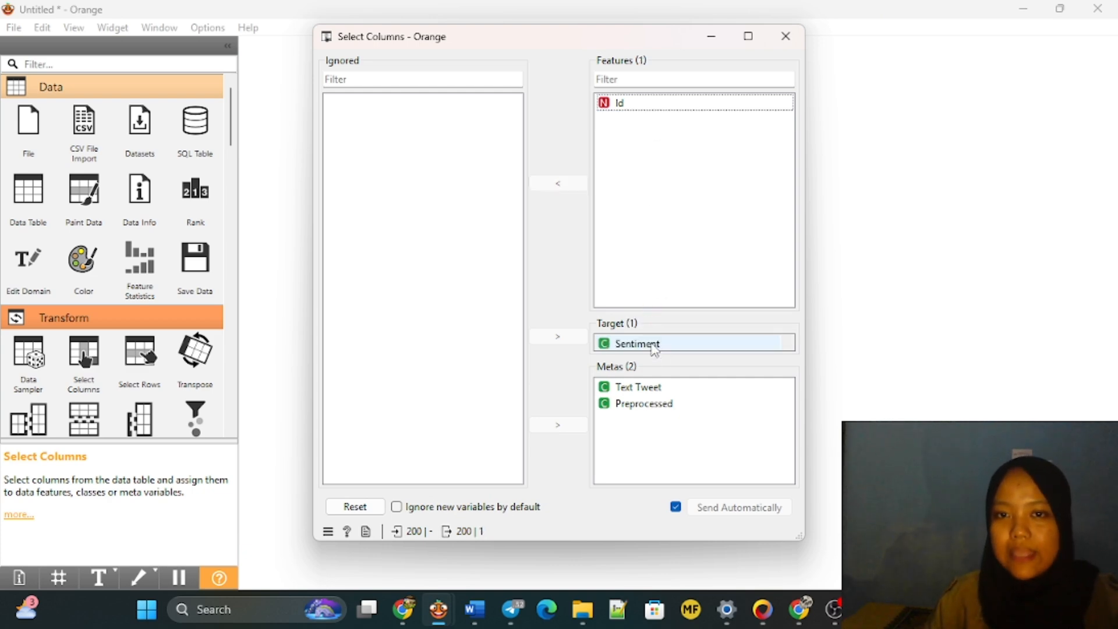
pyautogui.moveTo(650, 396); pyautogui.dragTo(634, 134)
pyautogui.click(942, 350)
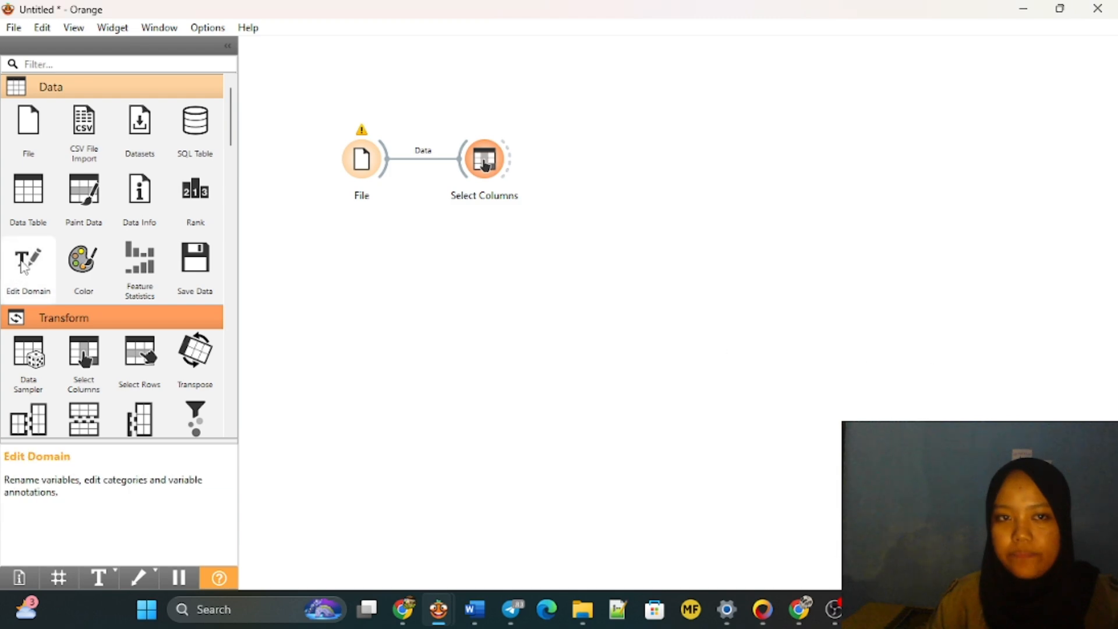
# Add a Naive Bayes widget below and beside Select Columns and link the selected data to it
pyautogui.click(87, 89)
pyautogui.write('nai')
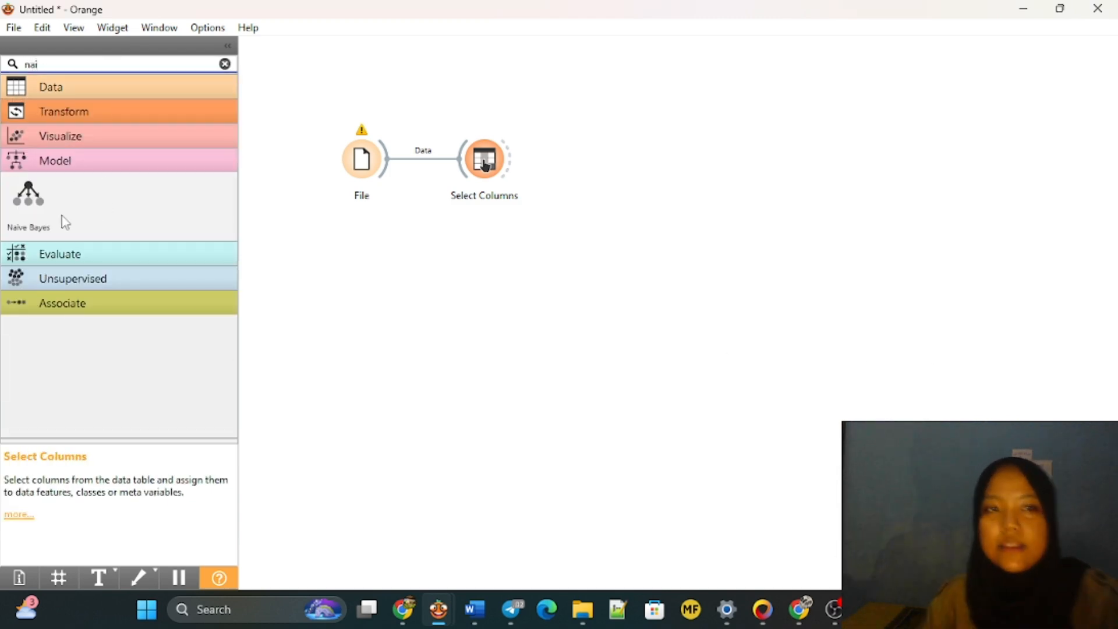
pyautogui.press('Return')
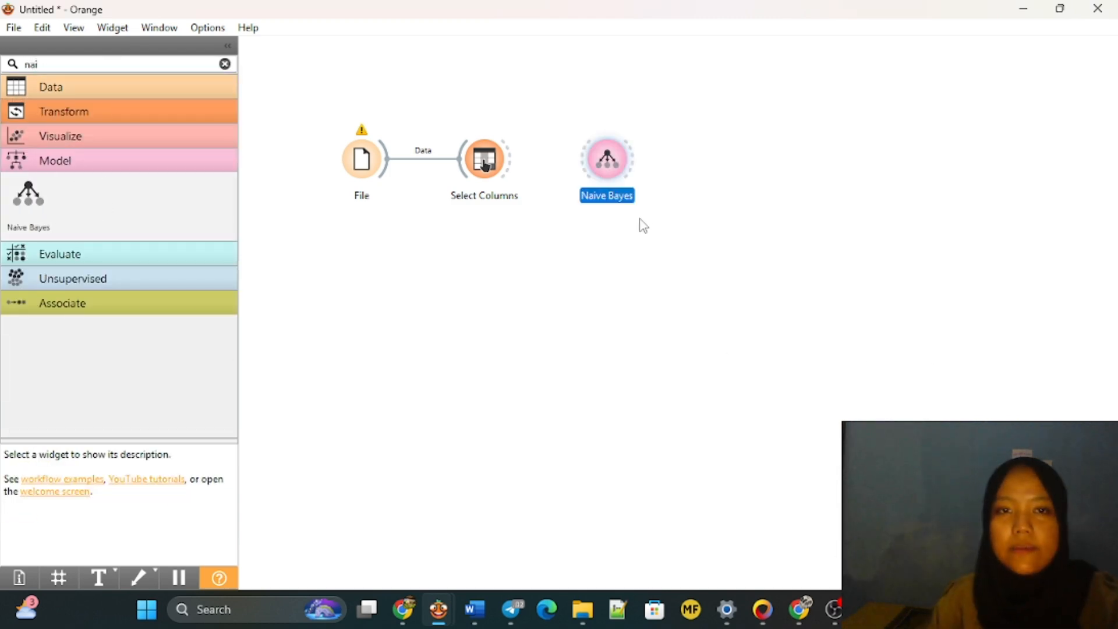
pyautogui.moveTo(619, 167); pyautogui.dragTo(598, 257)
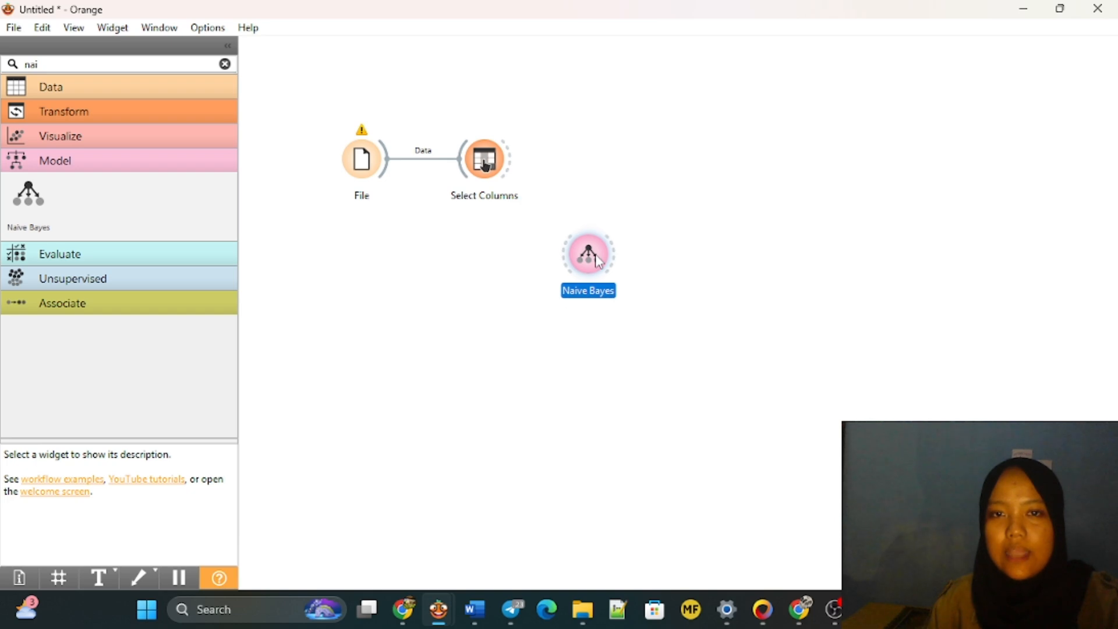
pyautogui.moveTo(488, 164); pyautogui.dragTo(582, 253)
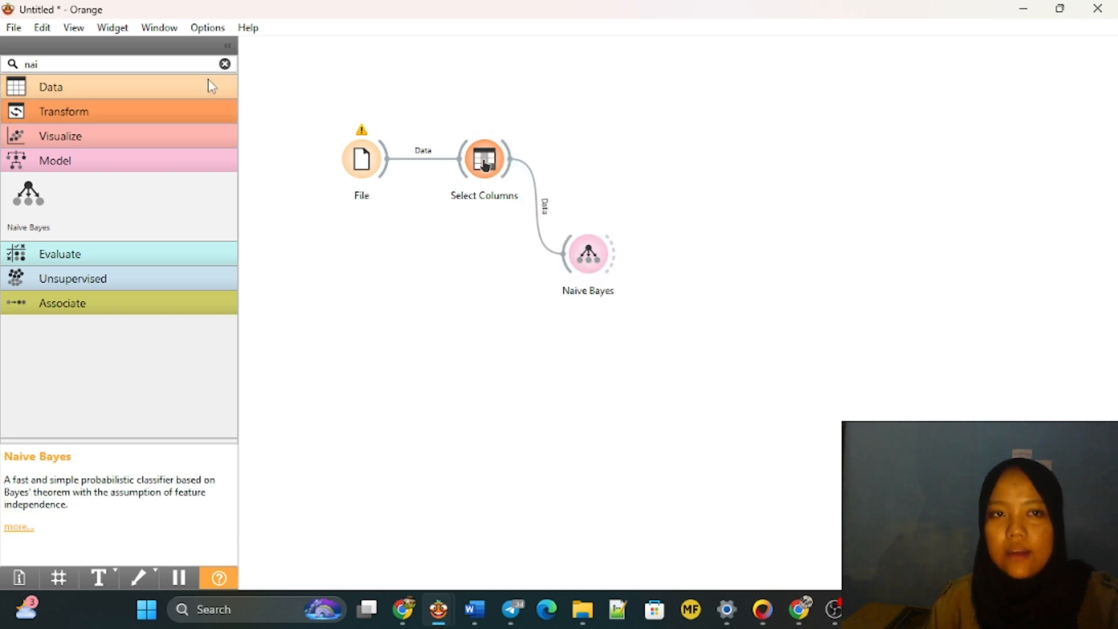
# Add a Test and Score widget above Naive Bayes and link the Select Columns data to it
pyautogui.click(226, 65)
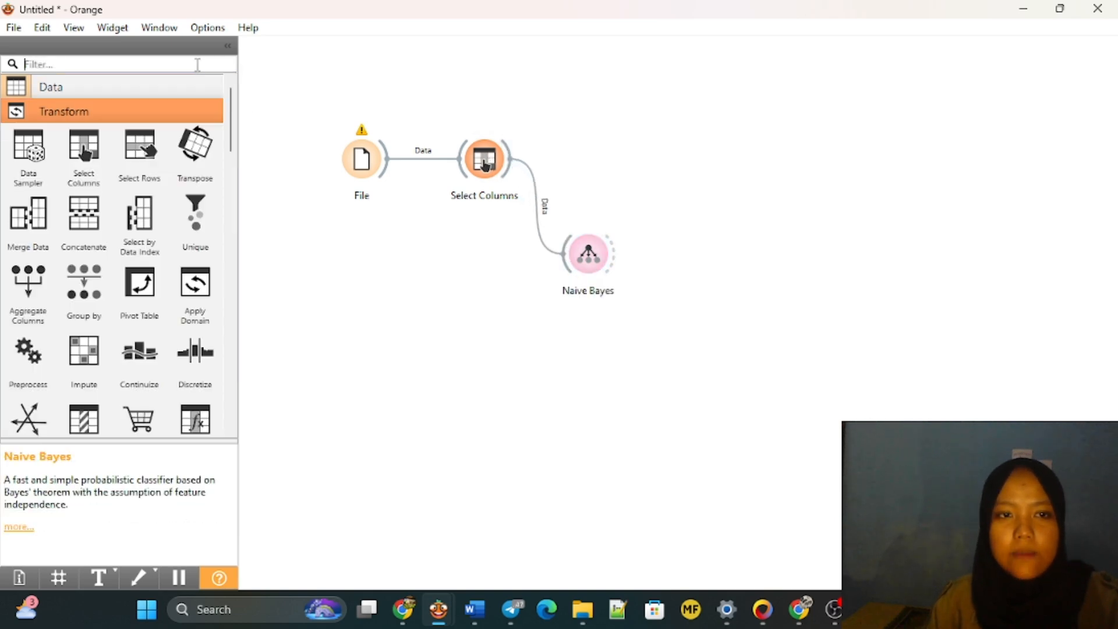
pyautogui.write('sc')
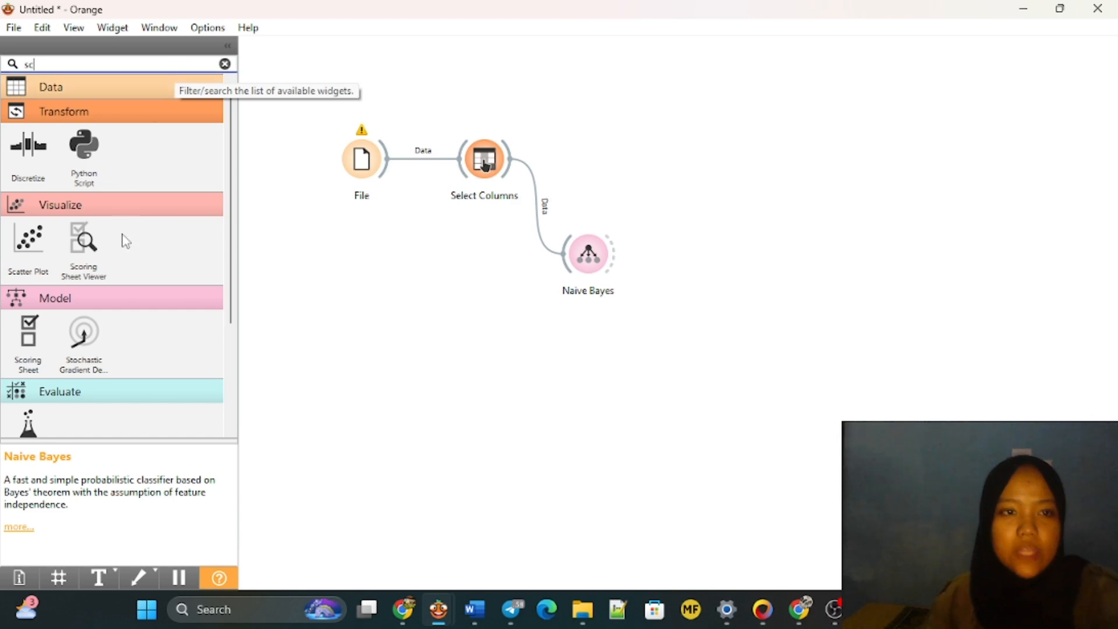
pyautogui.scroll(-2, 126, 241)
pyautogui.moveTo(28, 326); pyautogui.dragTo(584, 158)
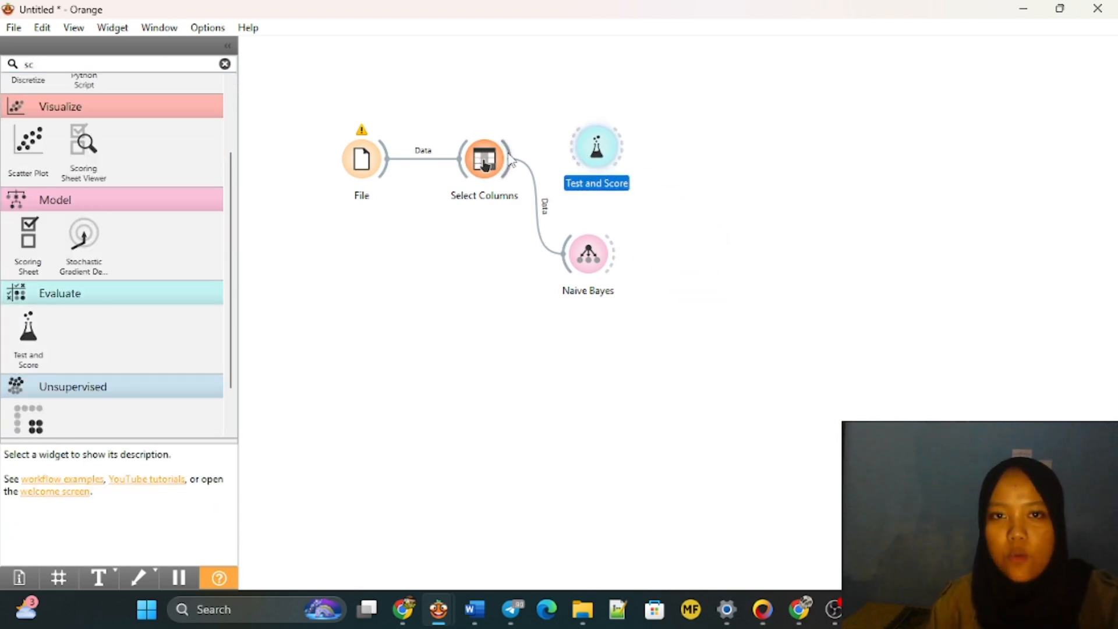
pyautogui.moveTo(511, 159); pyautogui.dragTo(593, 163)
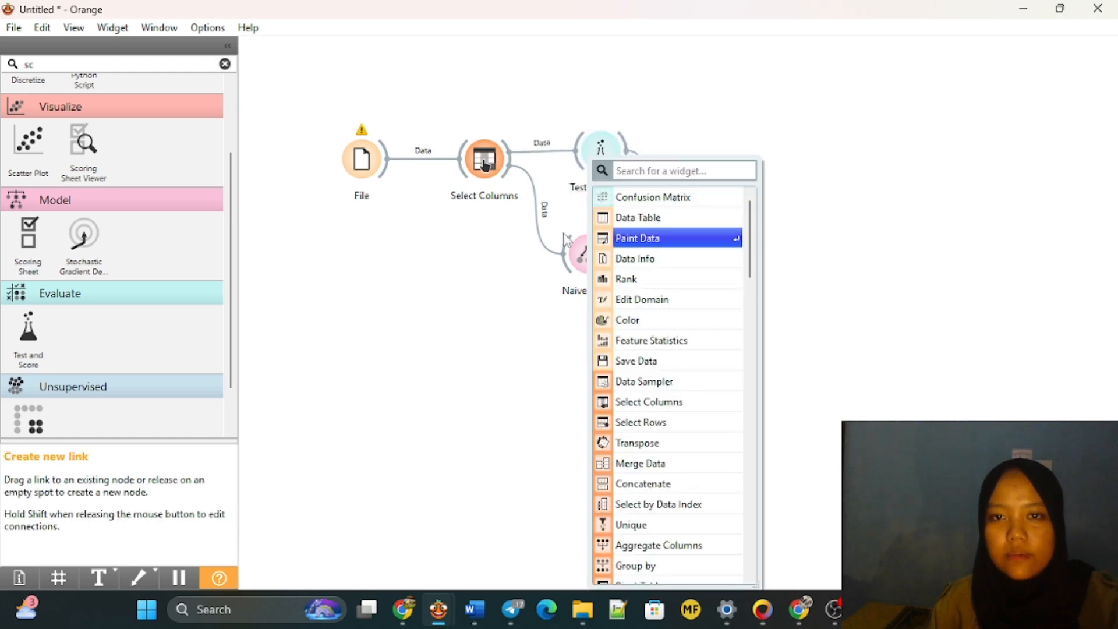
# Link the Naive Bayes learner to the Test and Score widget and reposition Test and Score in line with Select Columns
pyautogui.click(546, 214)
pyautogui.moveTo(611, 253); pyautogui.dragTo(646, 164)
pyautogui.click(797, 212)
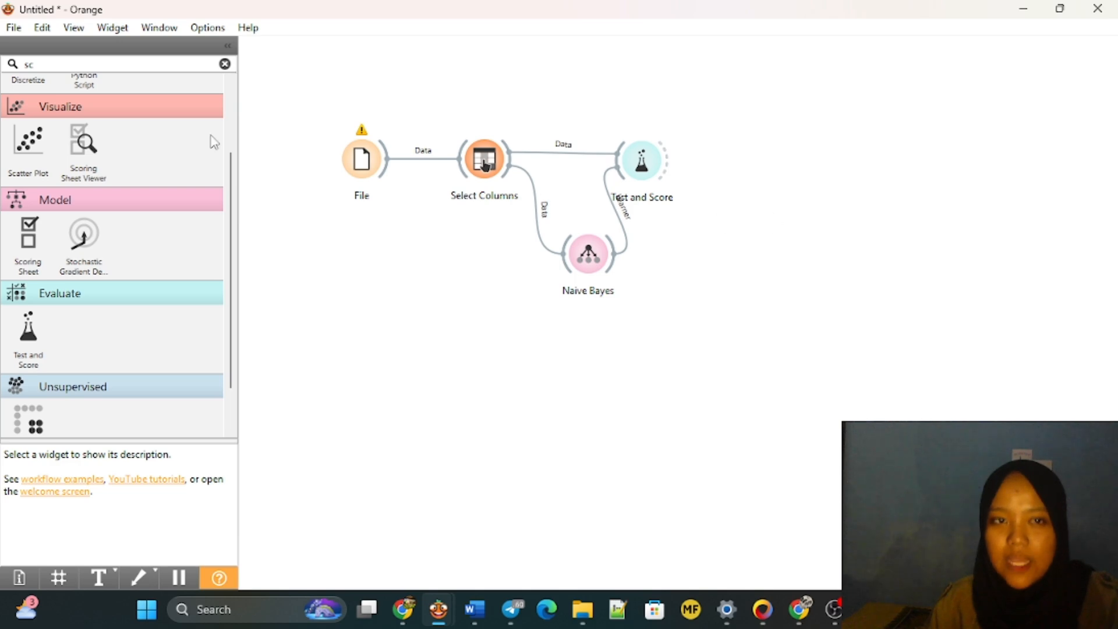
# Add a Confusion Matrix widget and link Test and Score's evaluation results to it
pyautogui.click(225, 64)
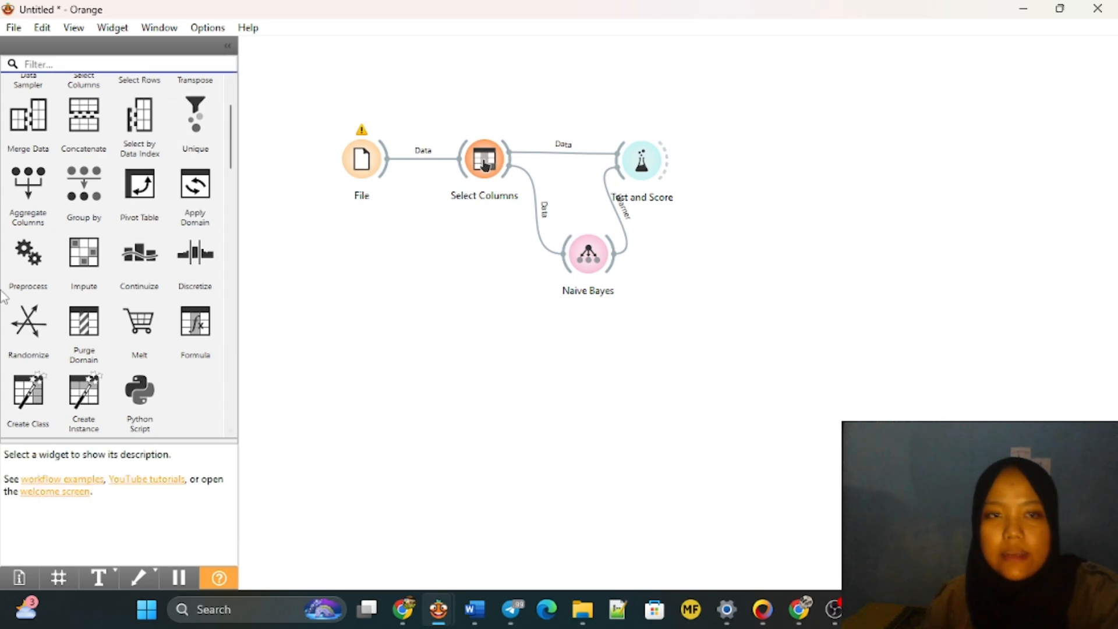
pyautogui.scroll(-6, 140, 238)
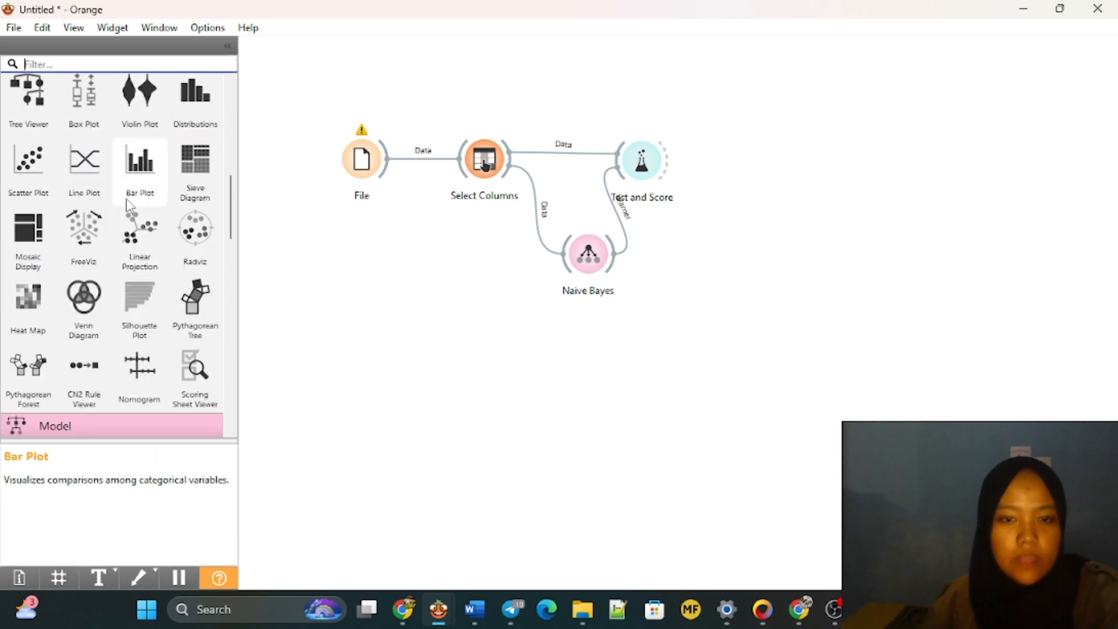
pyautogui.write('m')
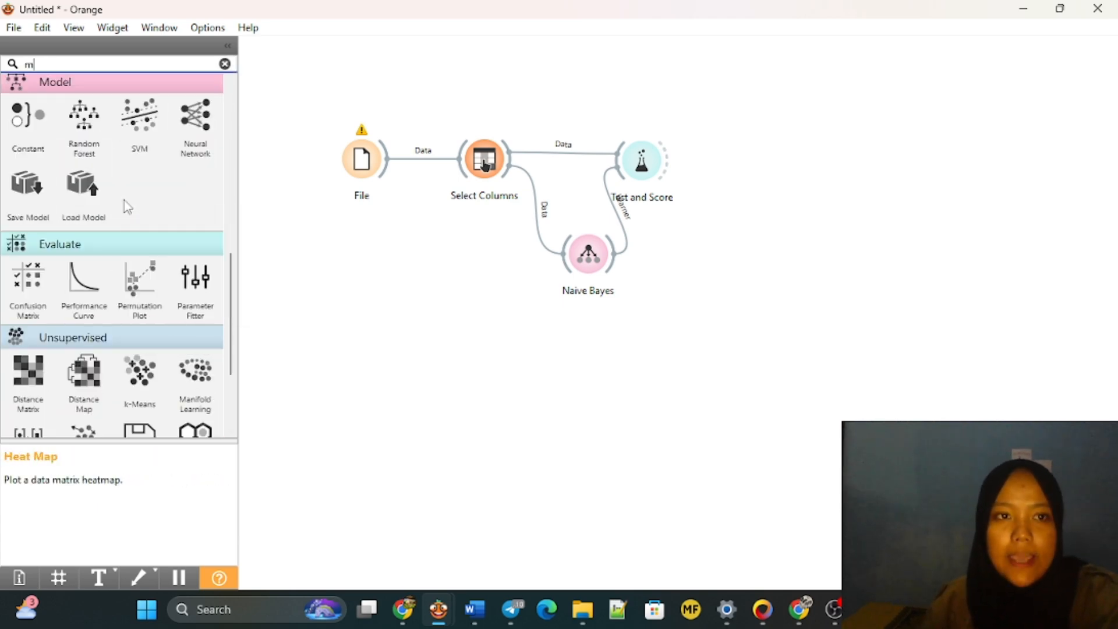
pyautogui.click(36, 281)
pyautogui.moveTo(669, 168); pyautogui.dragTo(760, 163)
# Examine the Naive Bayes confusion matrix, checking the predicted 0 and 1 columns and the correctly classified cells, and close it
pyautogui.doubleClick(759, 164)
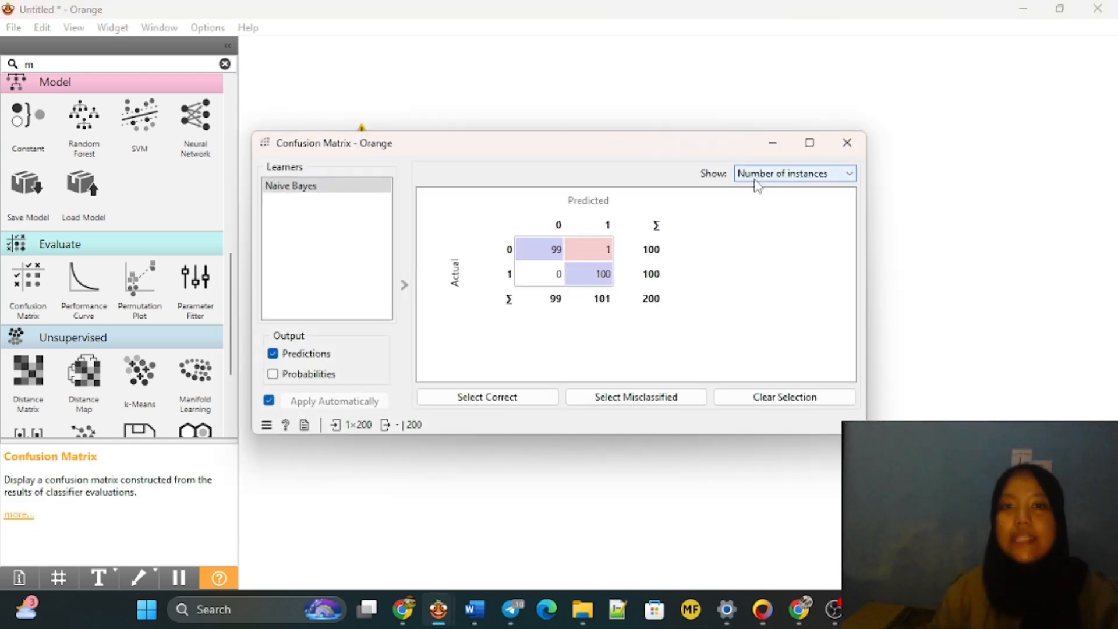
pyautogui.click(560, 227)
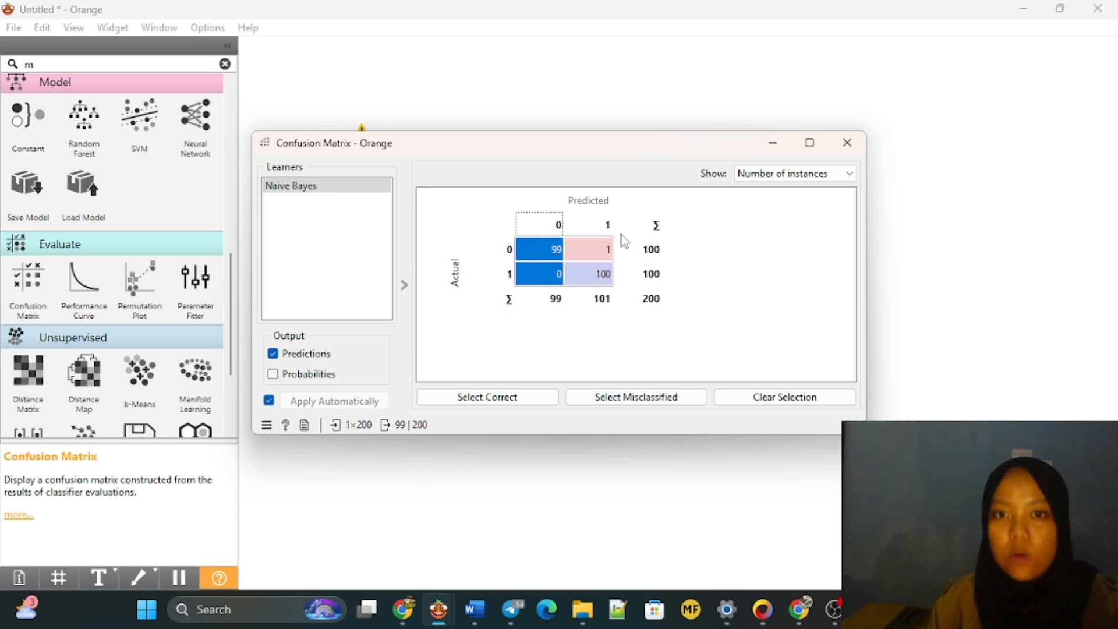
pyautogui.click(606, 225)
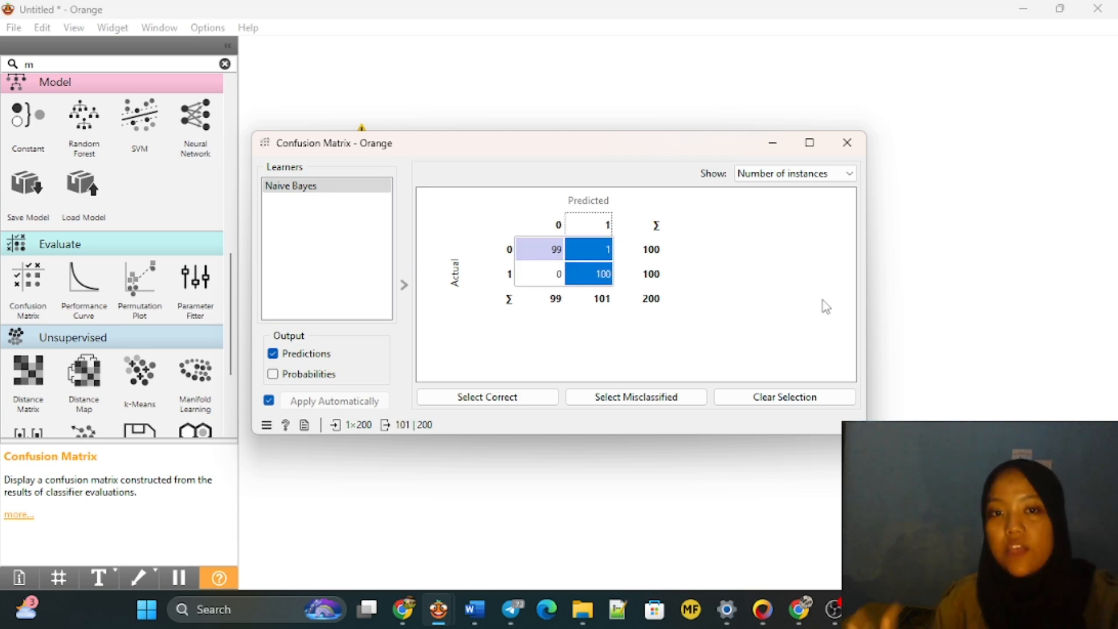
pyautogui.click(833, 279)
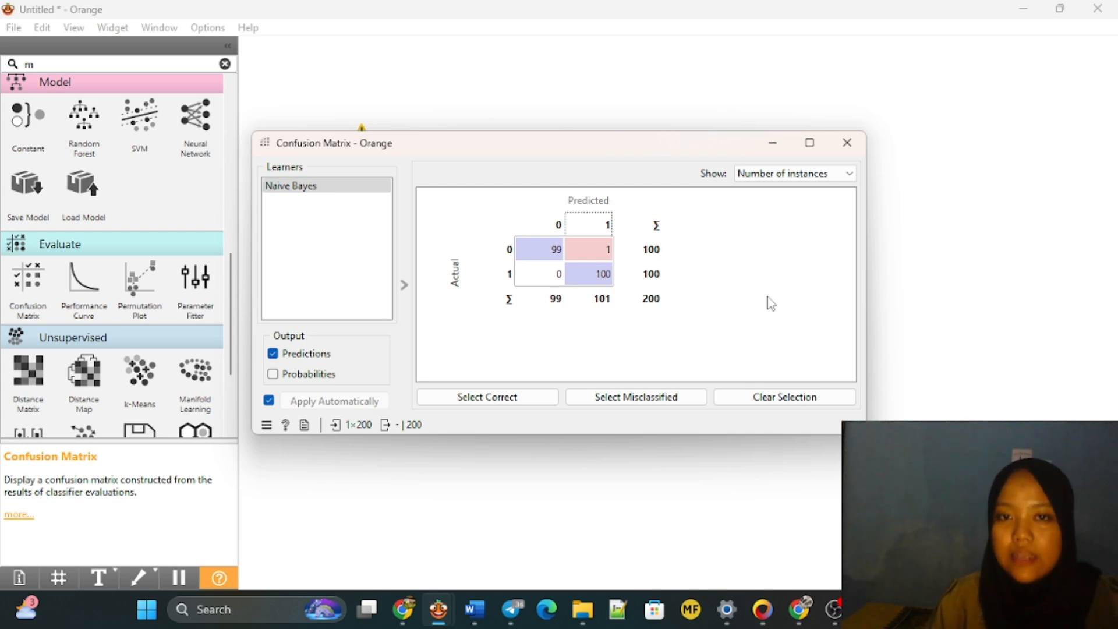
pyautogui.moveTo(609, 258)
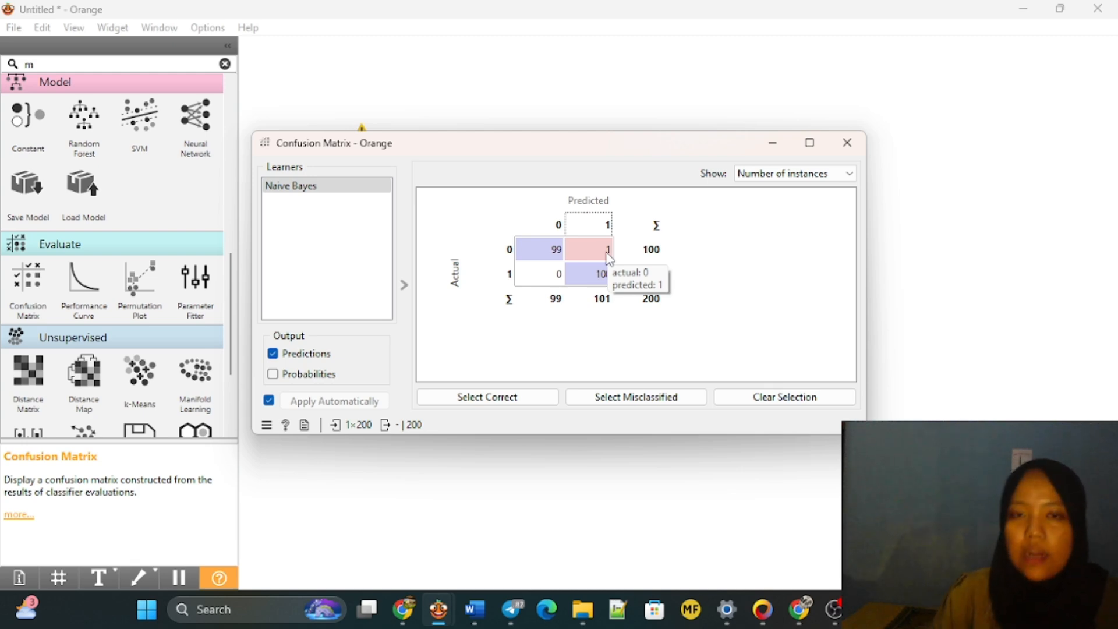
pyautogui.click(553, 256)
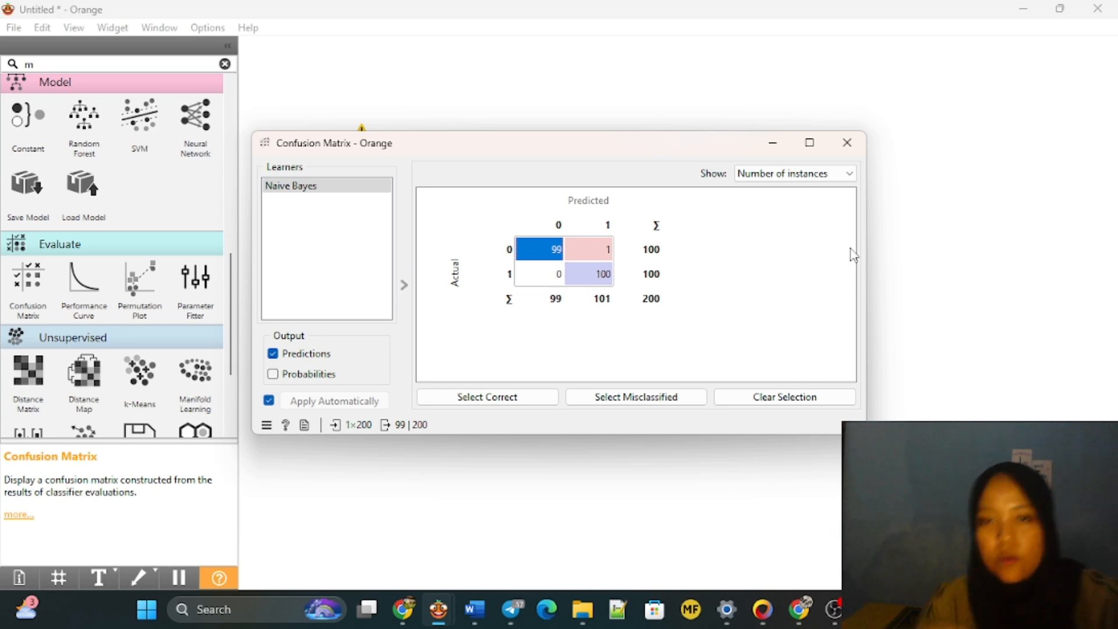
pyautogui.click(596, 273)
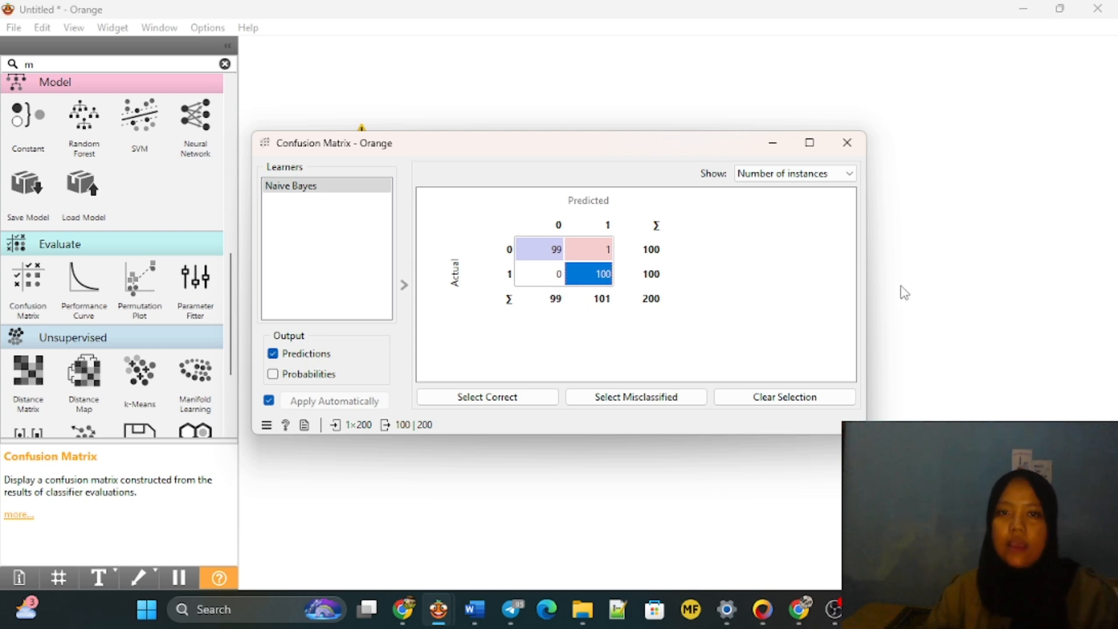
pyautogui.click(842, 303)
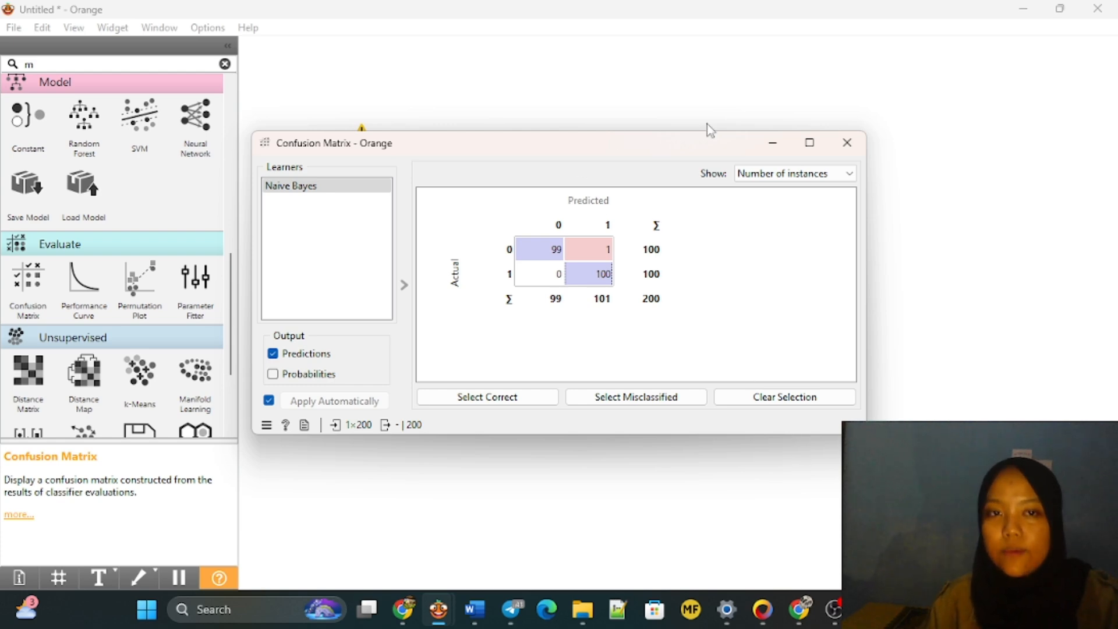
pyautogui.click(848, 143)
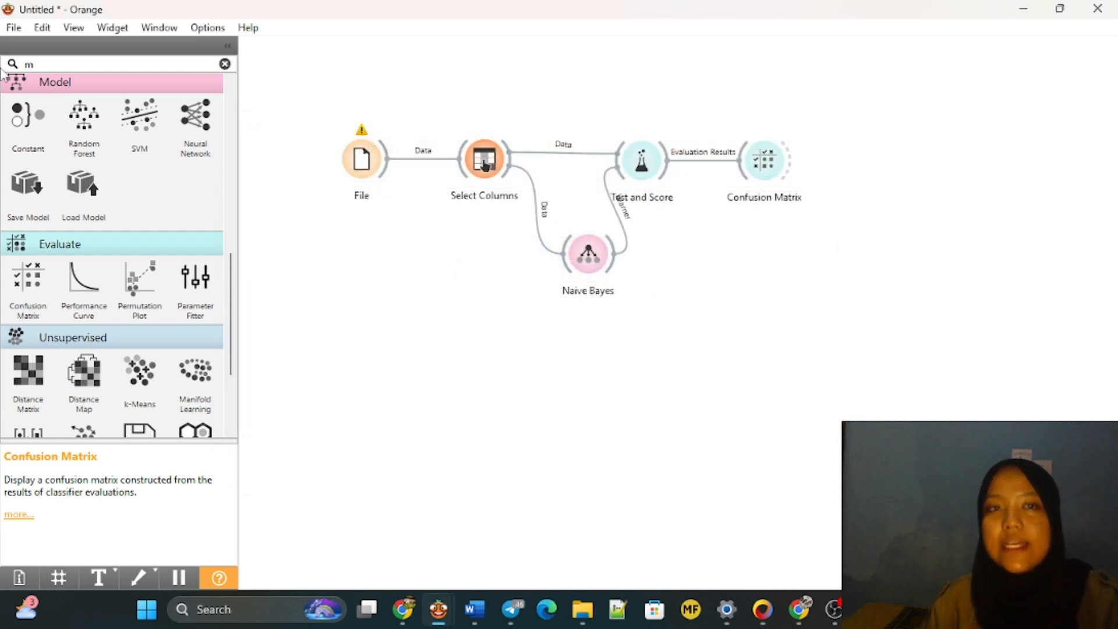
# Create a new workflow containing a File widget and maximize its window
pyautogui.click(14, 28)
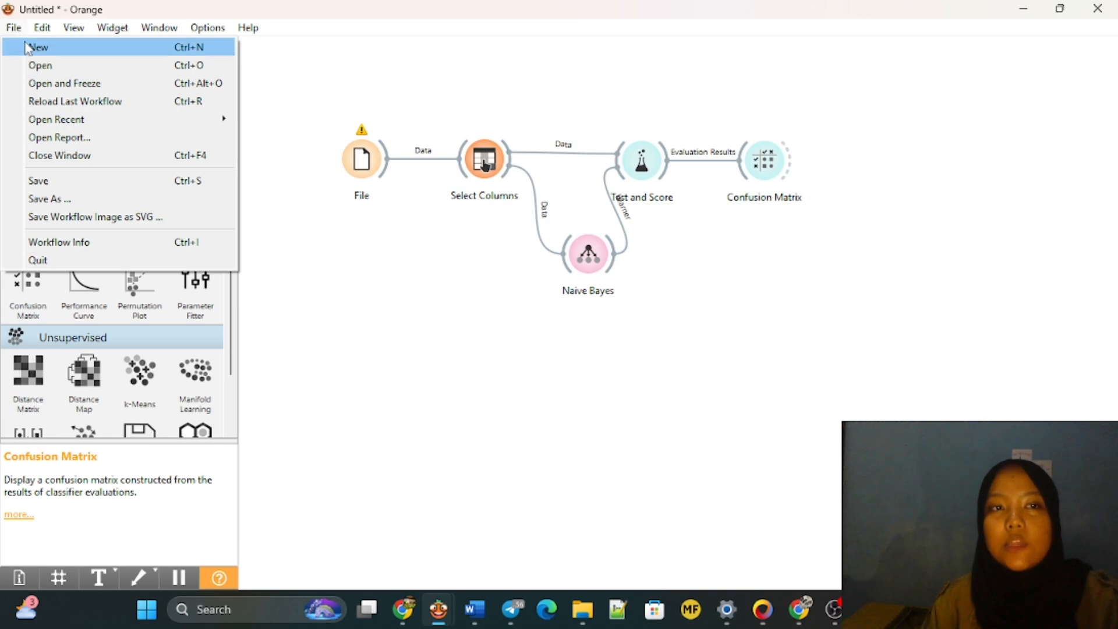
pyautogui.click(32, 47)
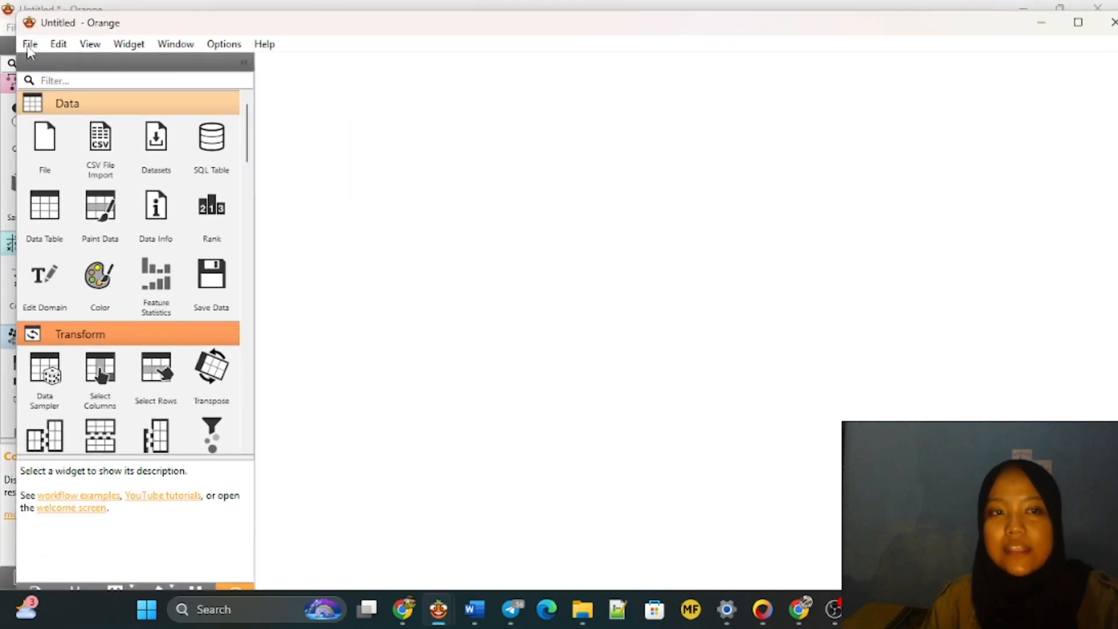
pyautogui.click(40, 156)
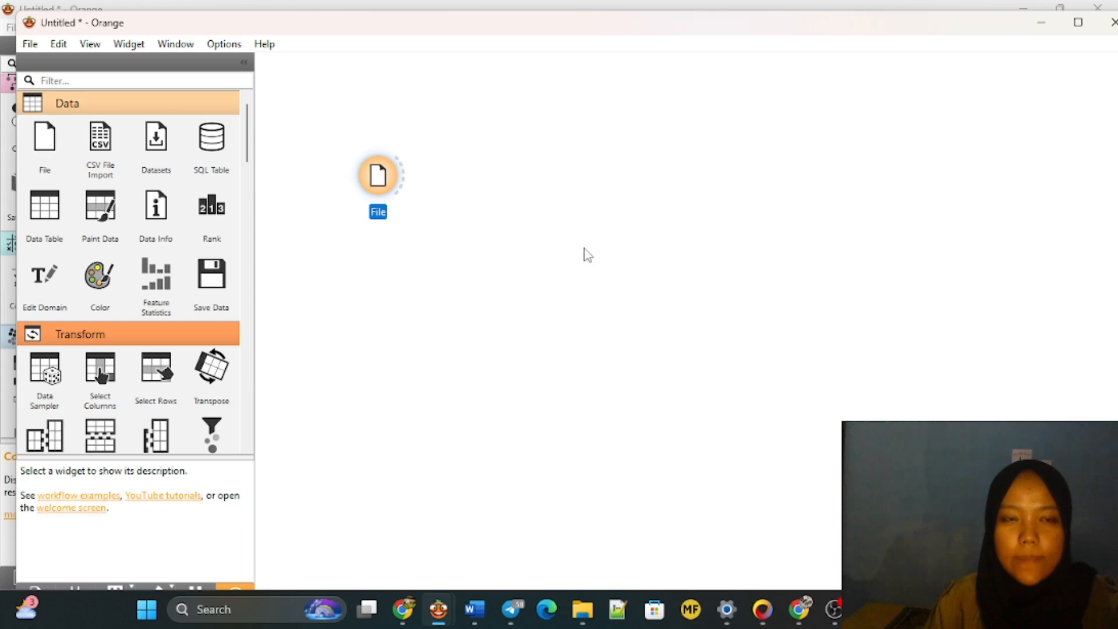
pyautogui.click(1078, 28)
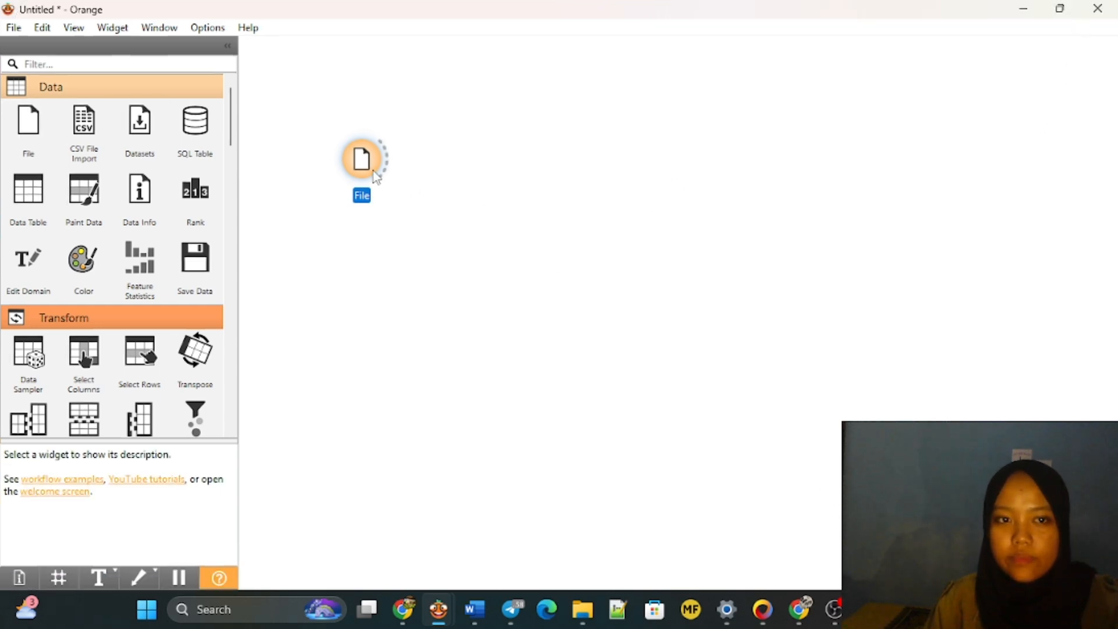
# Load the file (Dataset Clustering) Data_Kinerja from the Downloads folder into the File widget
pyautogui.doubleClick(362, 160)
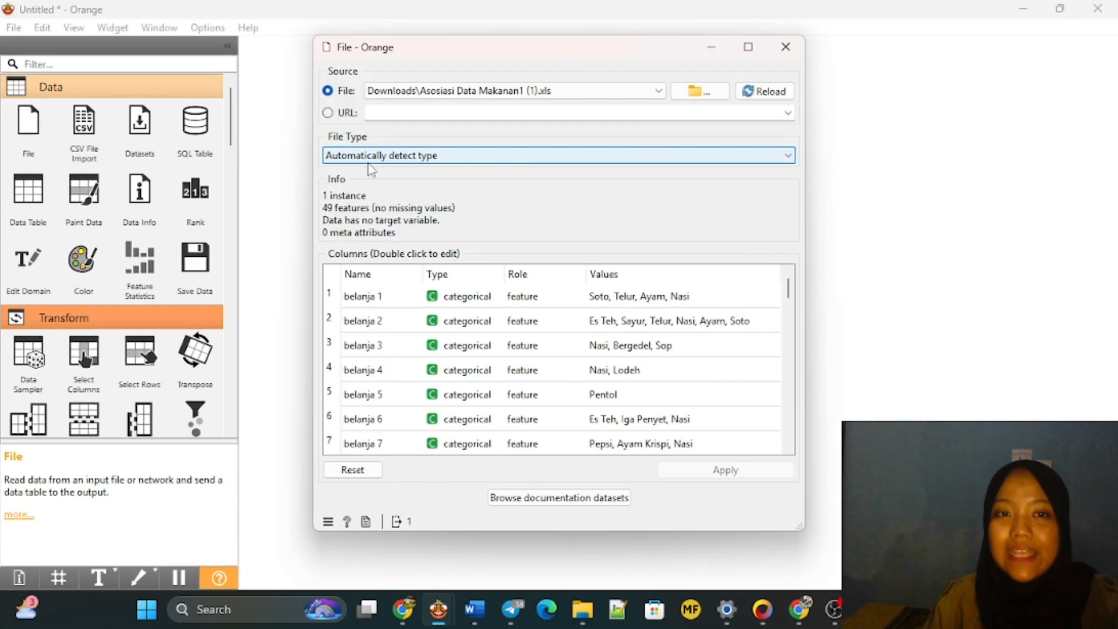
pyautogui.click(698, 92)
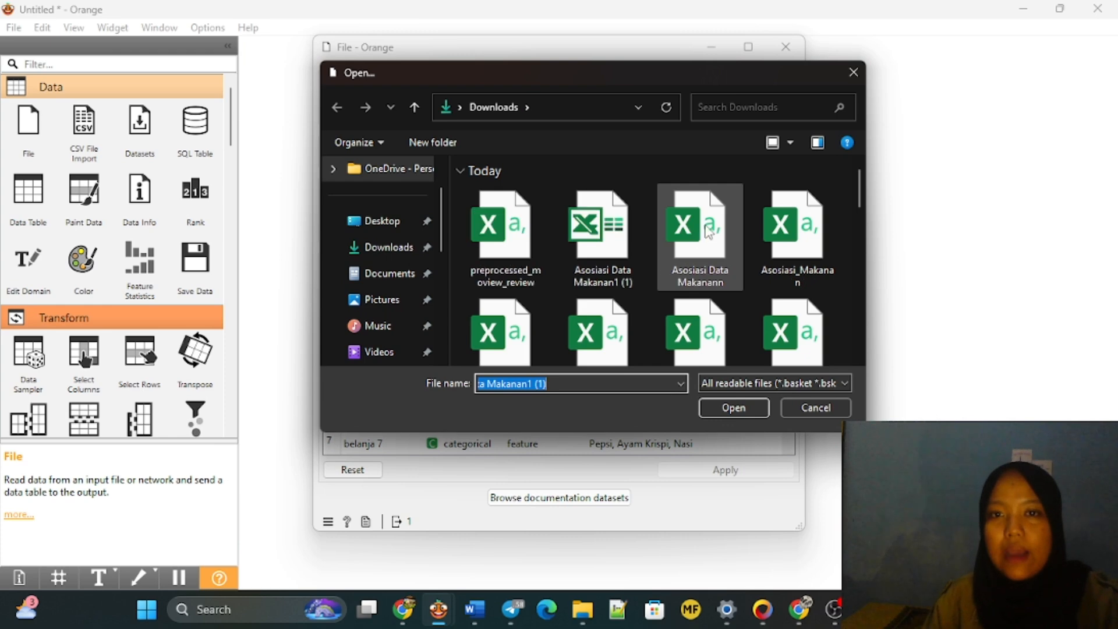
pyautogui.scroll(-3, 757, 216)
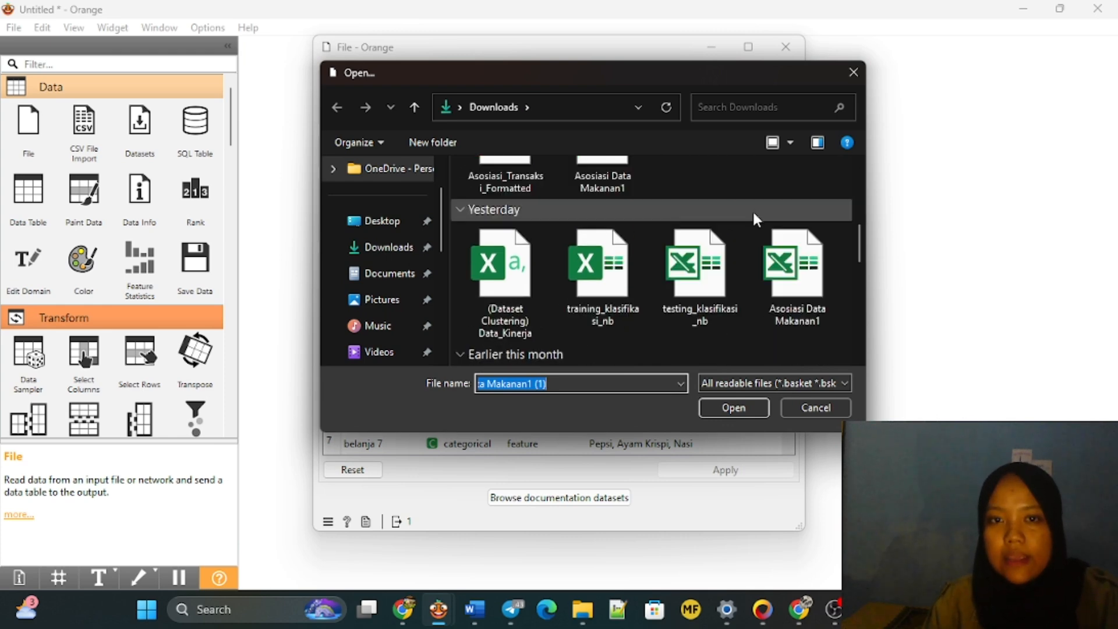
pyautogui.click(504, 279)
pyautogui.click(744, 408)
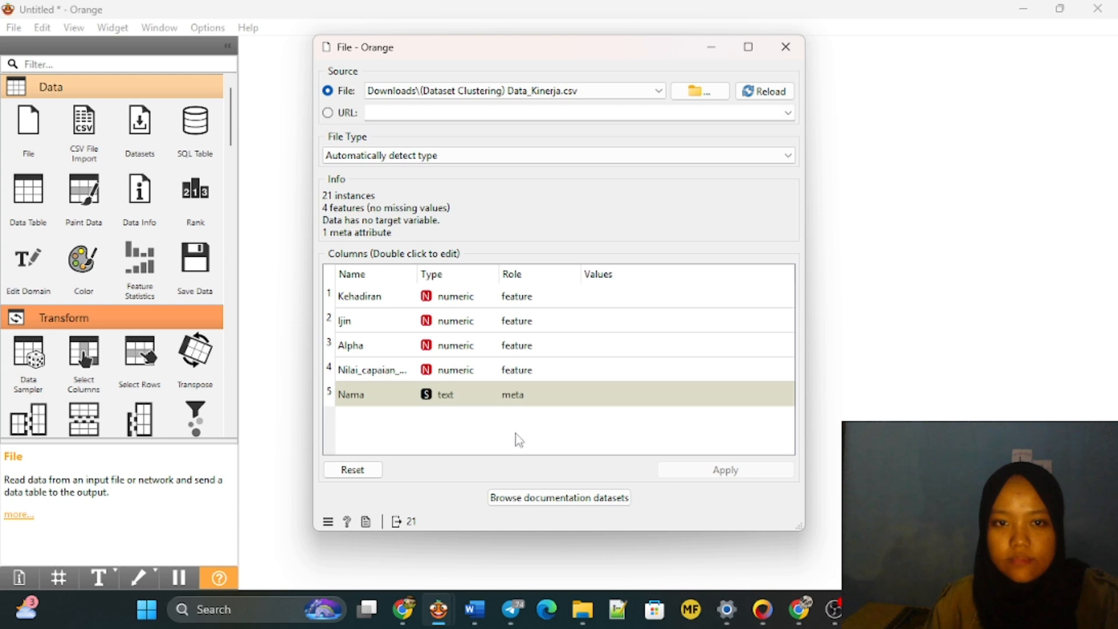
pyautogui.click(786, 47)
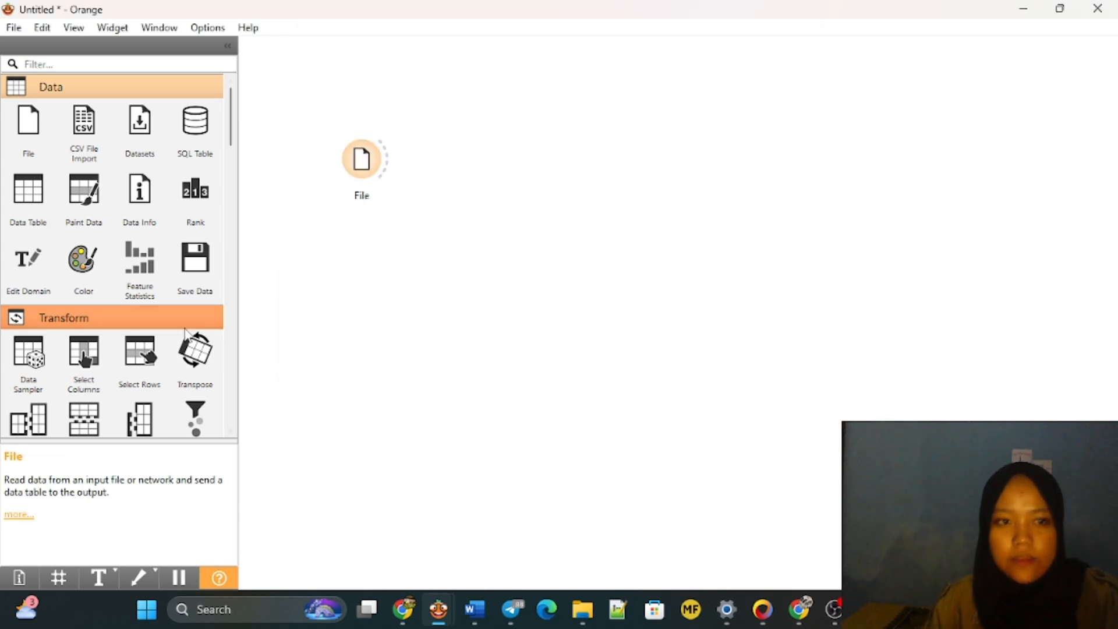
# Add a k-Means widget beside the File widget
pyautogui.scroll(-3, 191, 330)
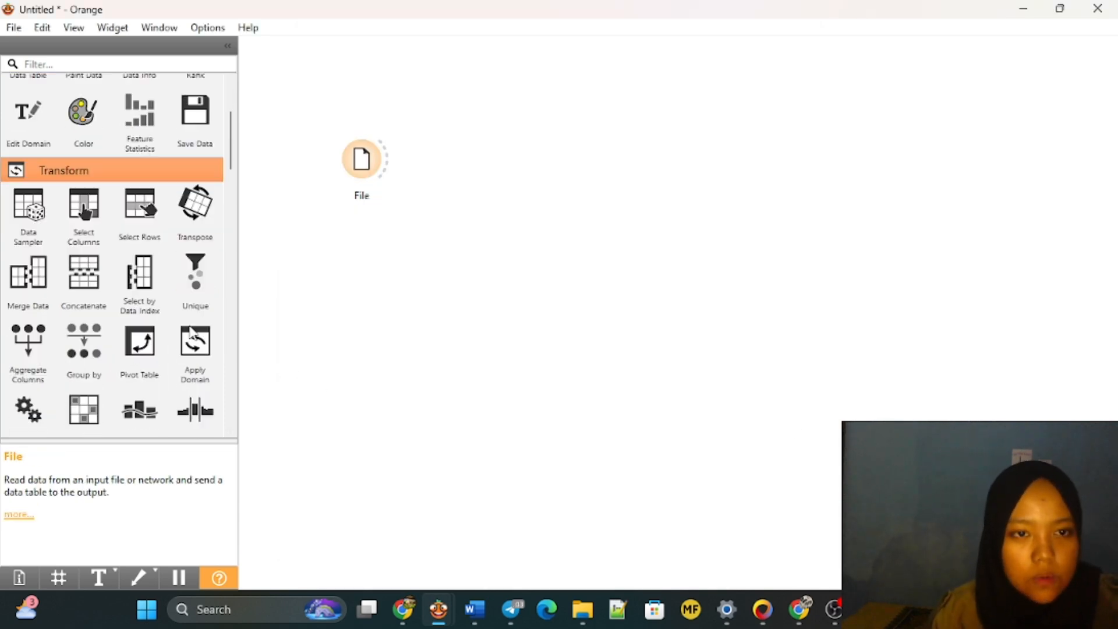
pyautogui.click(157, 65)
pyautogui.write('k')
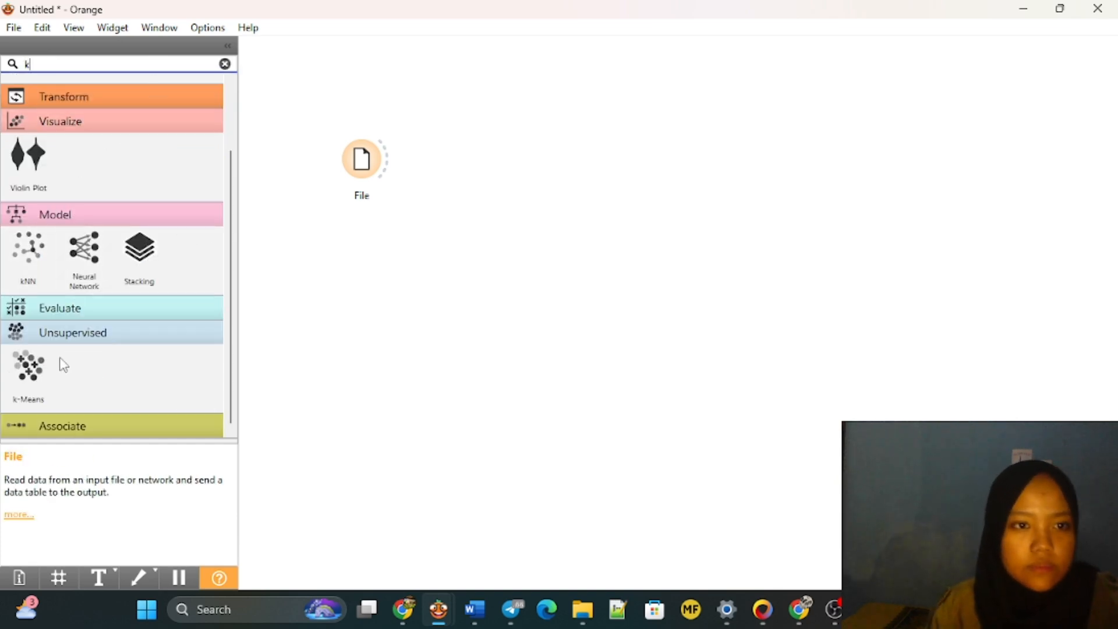
pyautogui.click(28, 367)
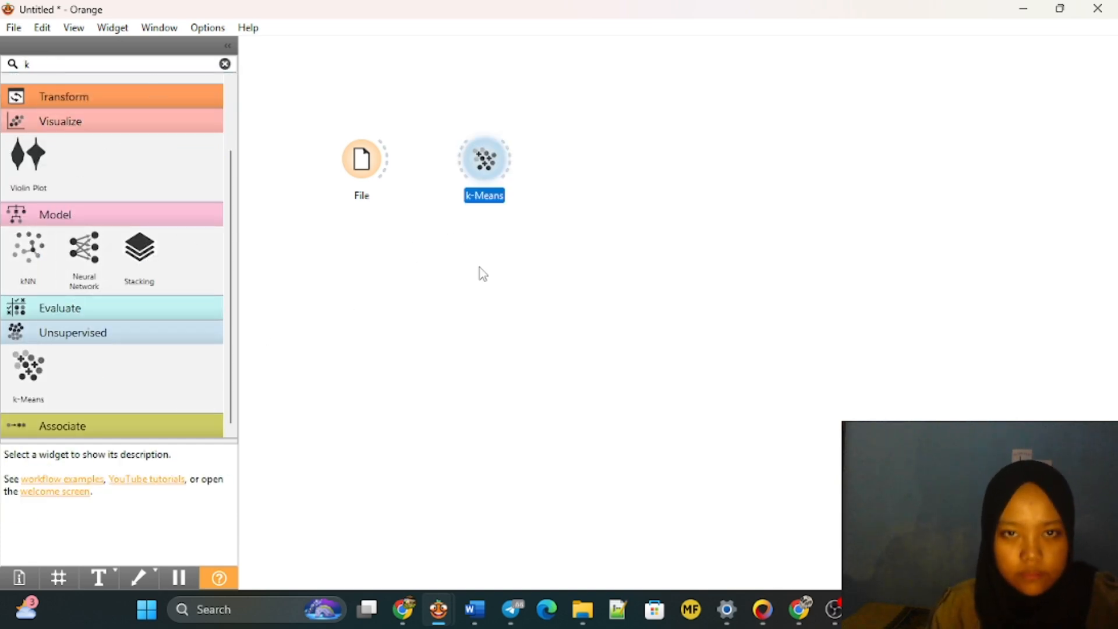
# Add a Scatter Plot widget, then link the File data to k-Means and the k-Means data to Scatter Plot
pyautogui.press('BackSpace')
pyautogui.write('sc')
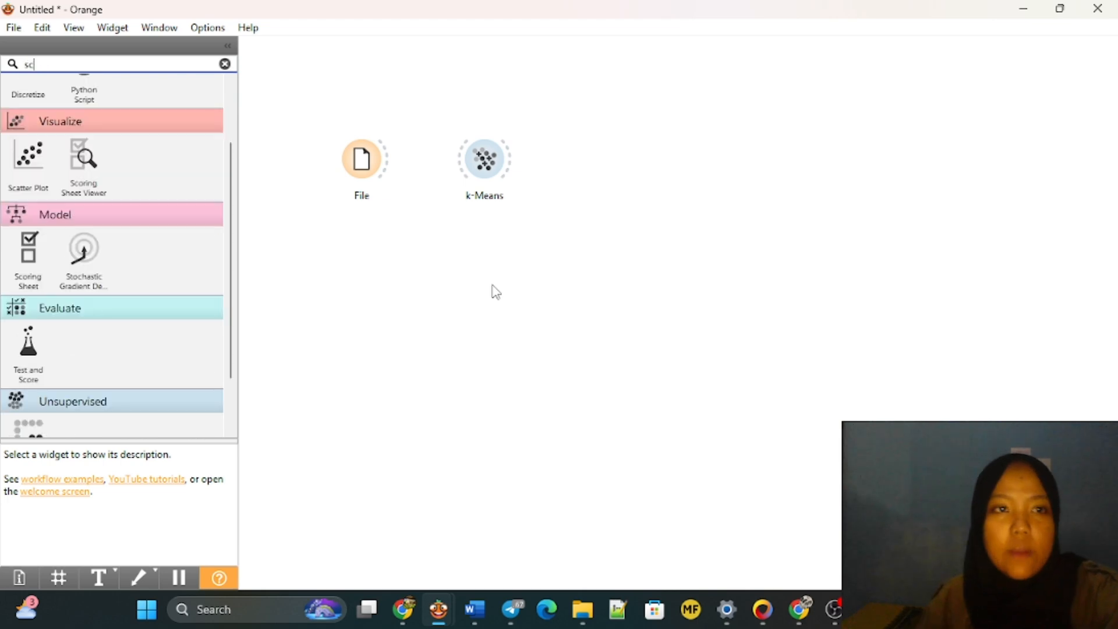
pyautogui.click(28, 163)
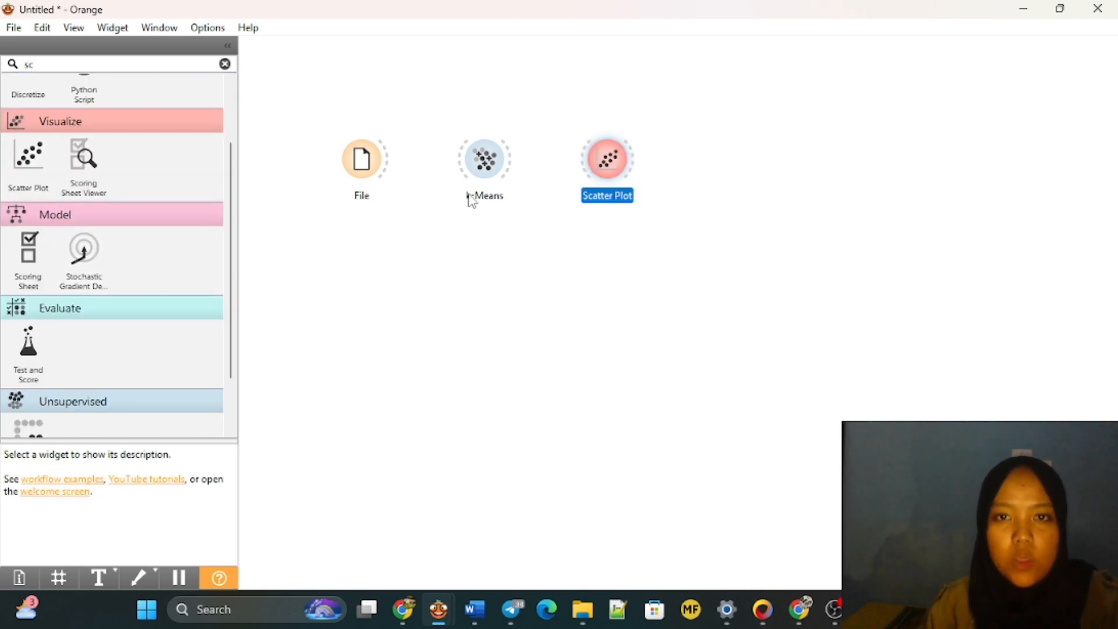
pyautogui.moveTo(382, 160); pyautogui.dragTo(590, 159)
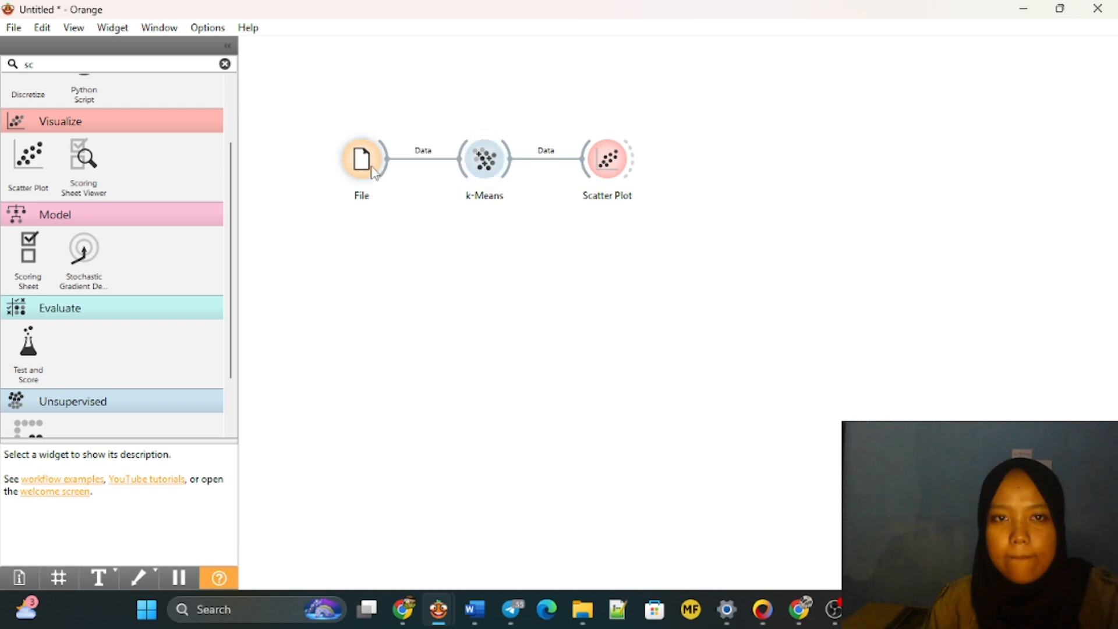
# In the scatter plot, set the y axis to Alpha and colour the points by Cluster
pyautogui.doubleClick(608, 160)
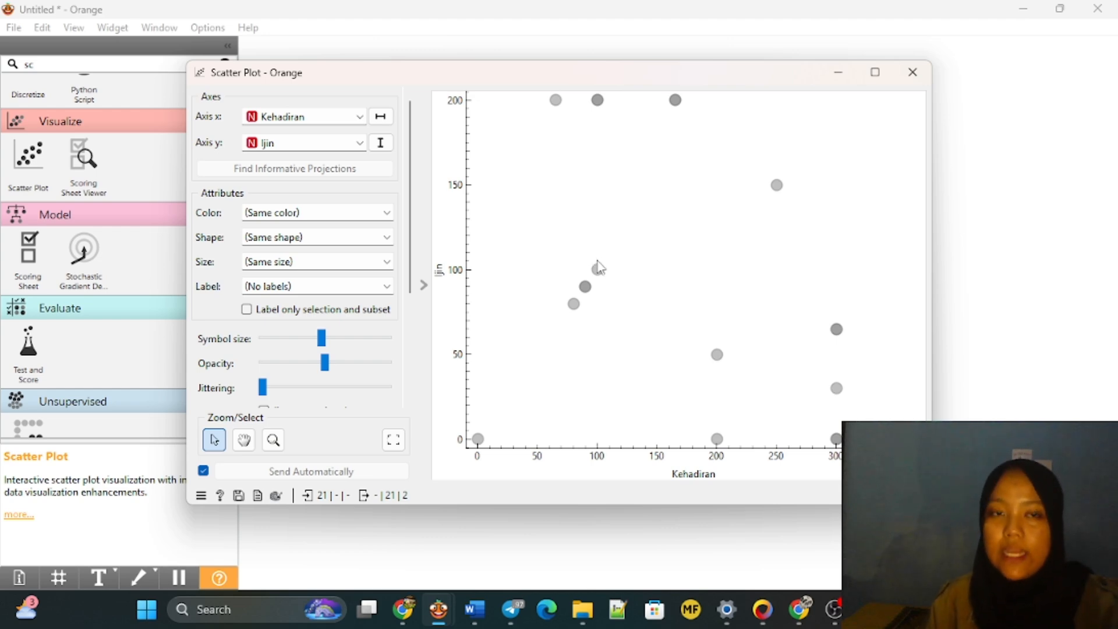
pyautogui.click(360, 117)
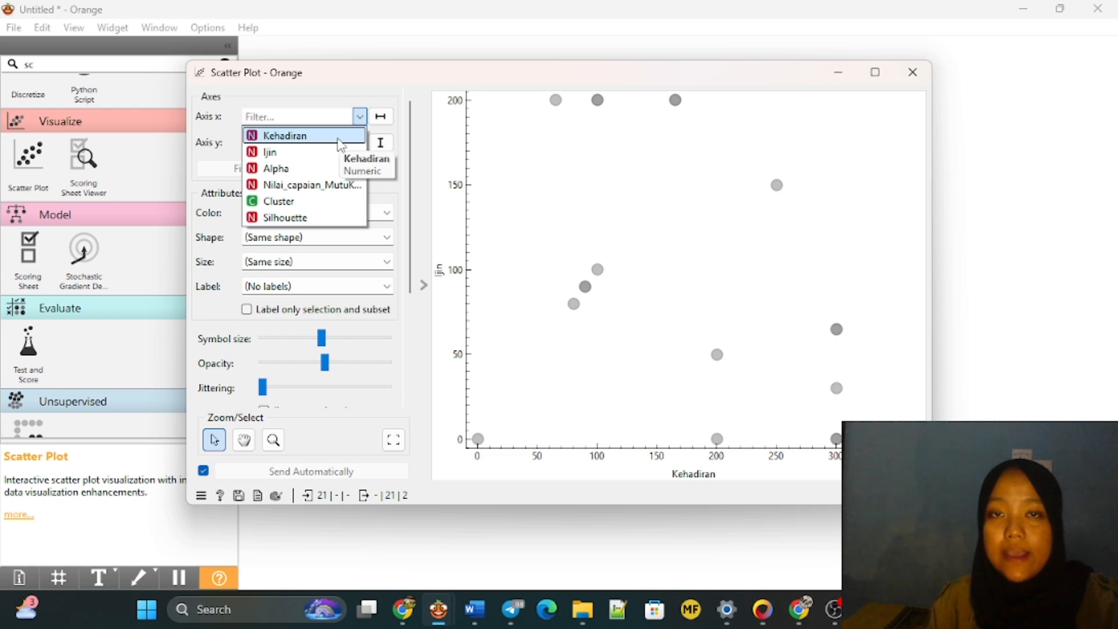
pyautogui.click(352, 99)
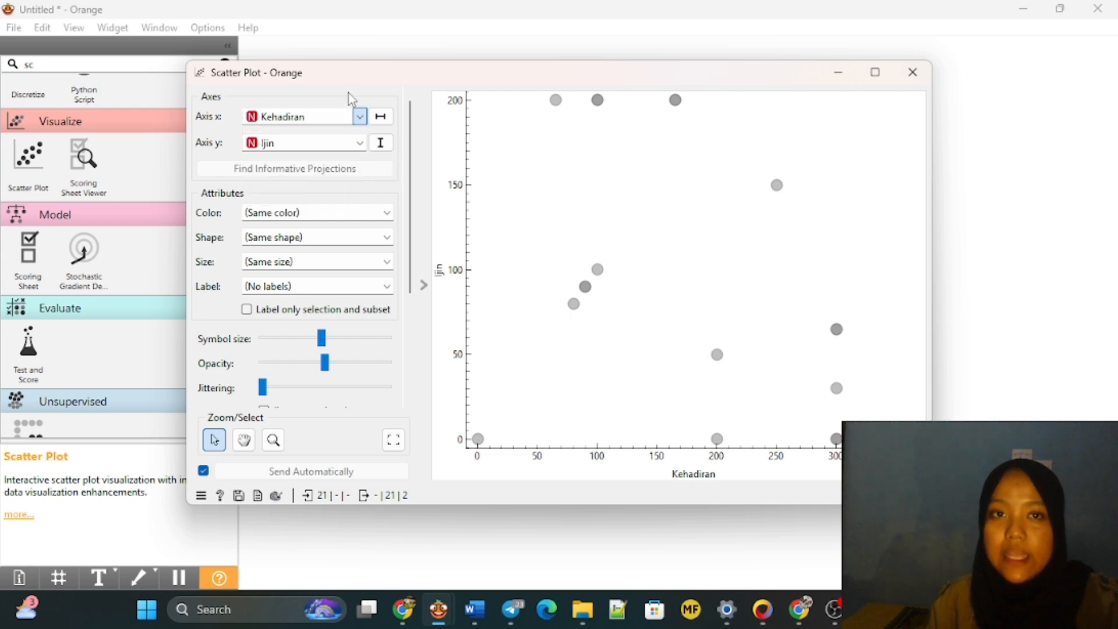
pyautogui.click(360, 143)
pyautogui.click(356, 123)
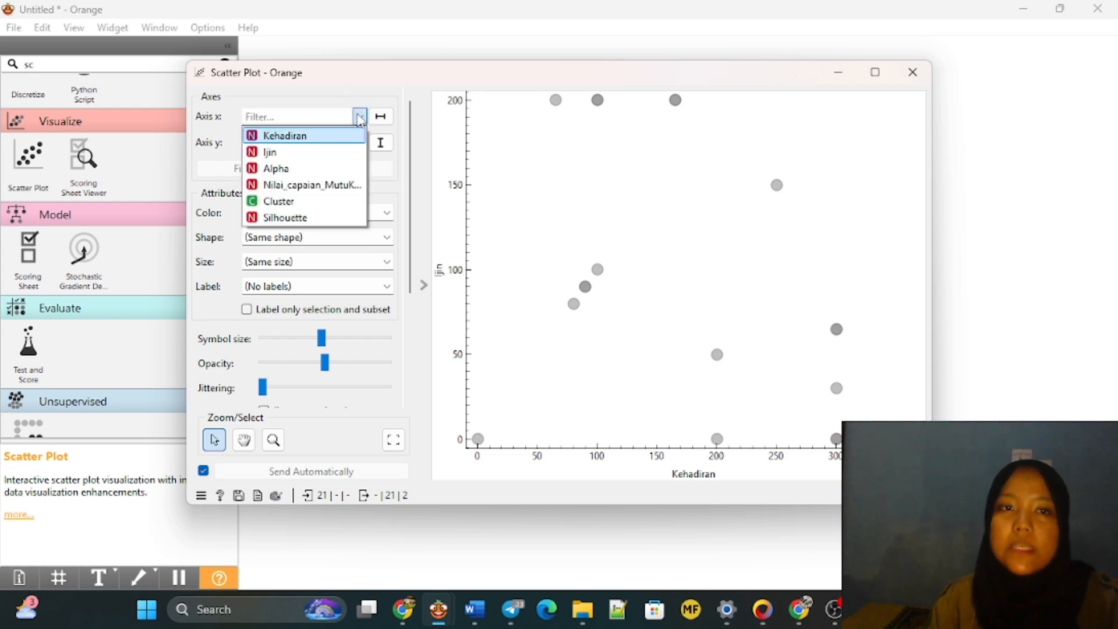
pyautogui.click(358, 118)
pyautogui.click(359, 143)
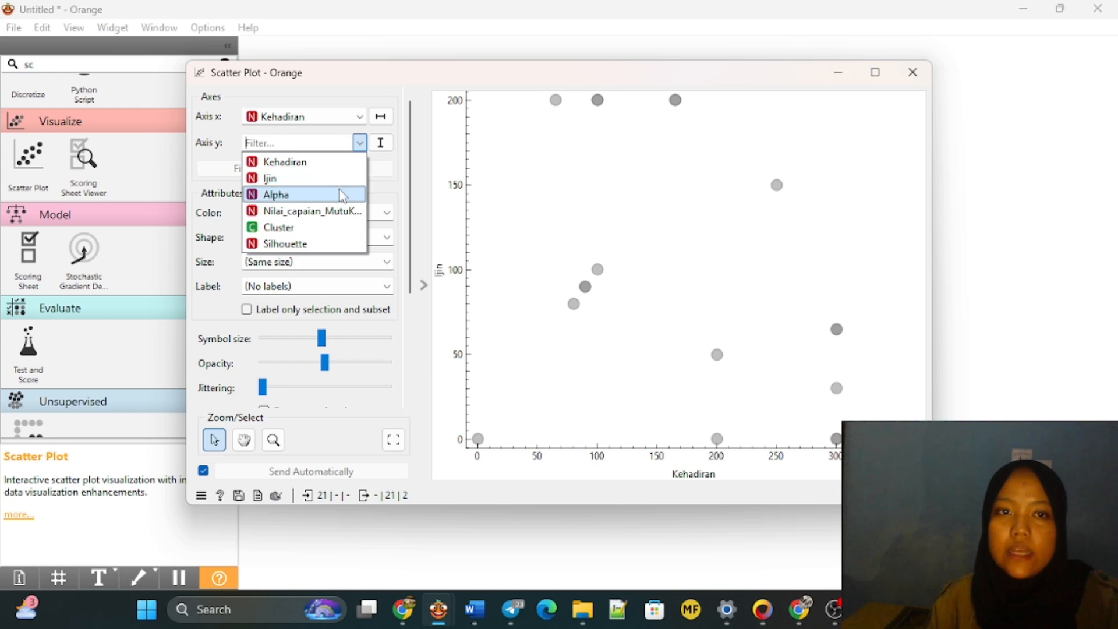
pyautogui.click(344, 194)
pyautogui.click(385, 217)
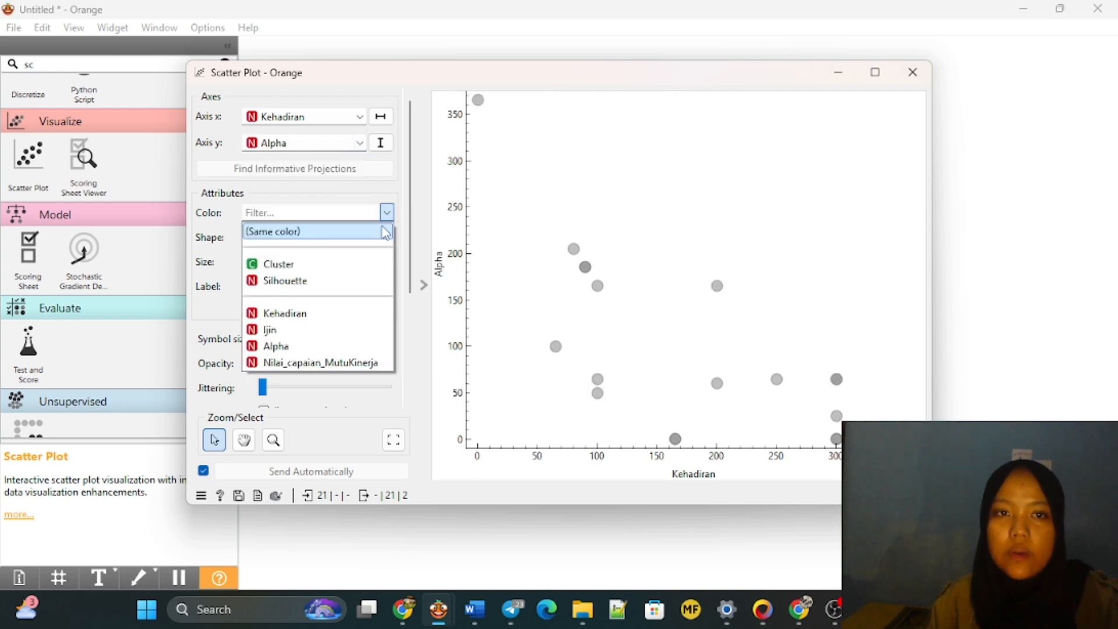
pyautogui.click(371, 265)
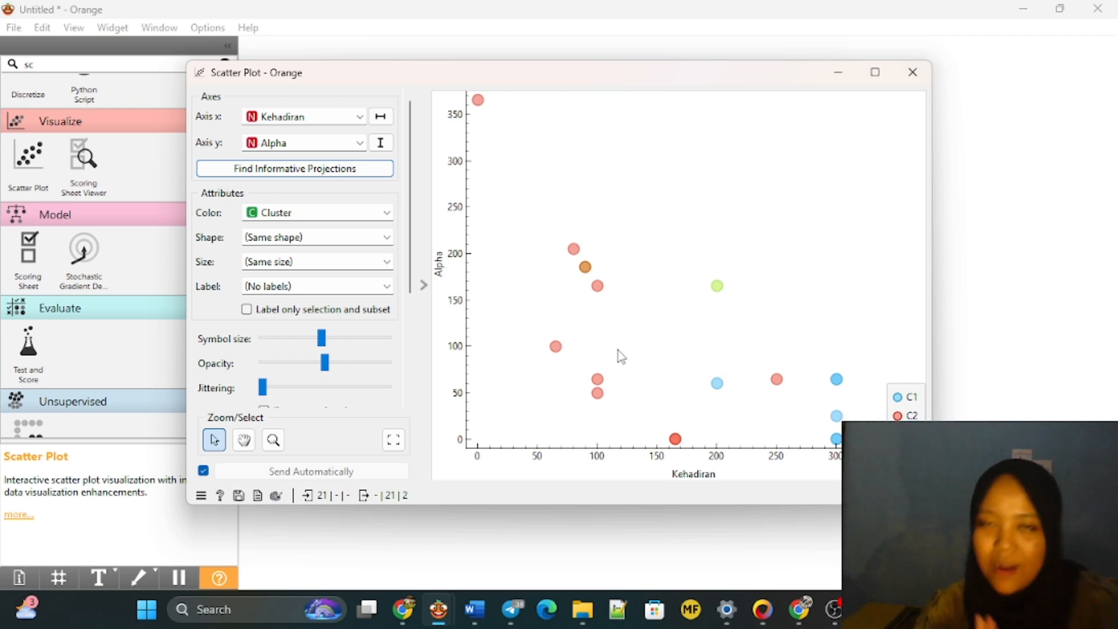
# Set the scatter plot's y axis to Kehadiran
pyautogui.click(359, 142)
pyautogui.click(349, 159)
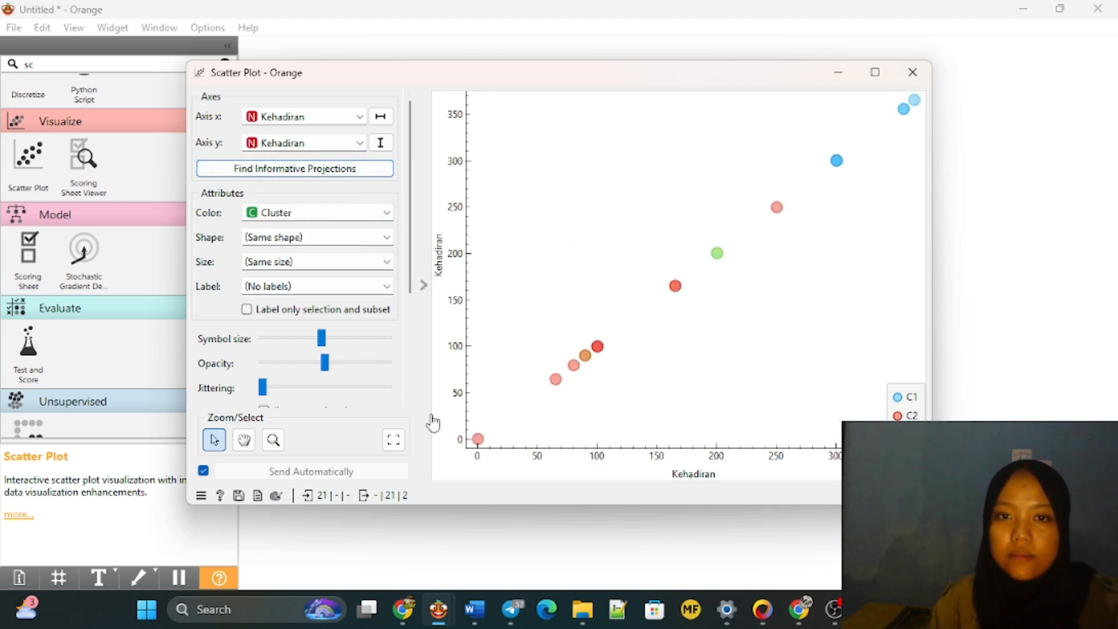